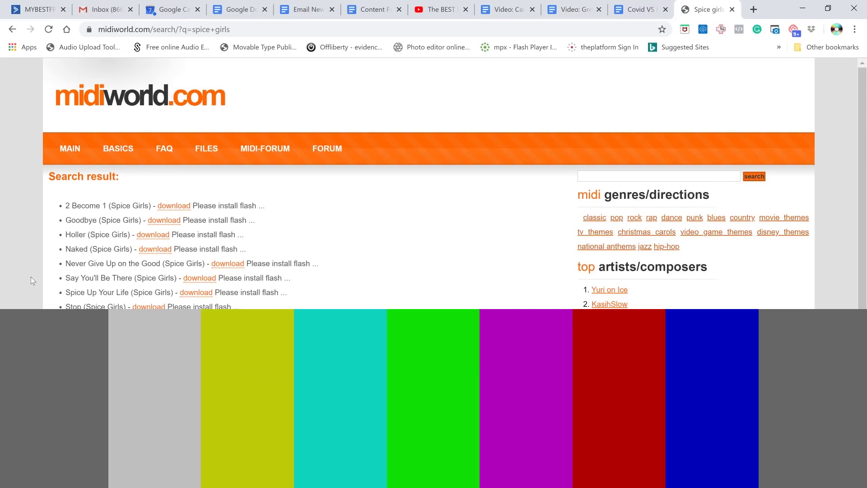
Download the Spice Girls song "Spice Up Your Life" as a MIDI file into the Downloads folder.
scroll(31, 277, down, 2)
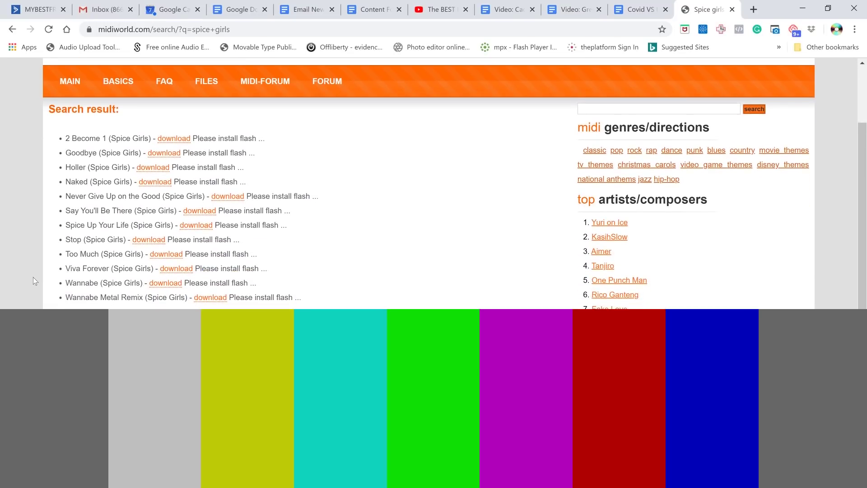
scroll(34, 277, up, 2)
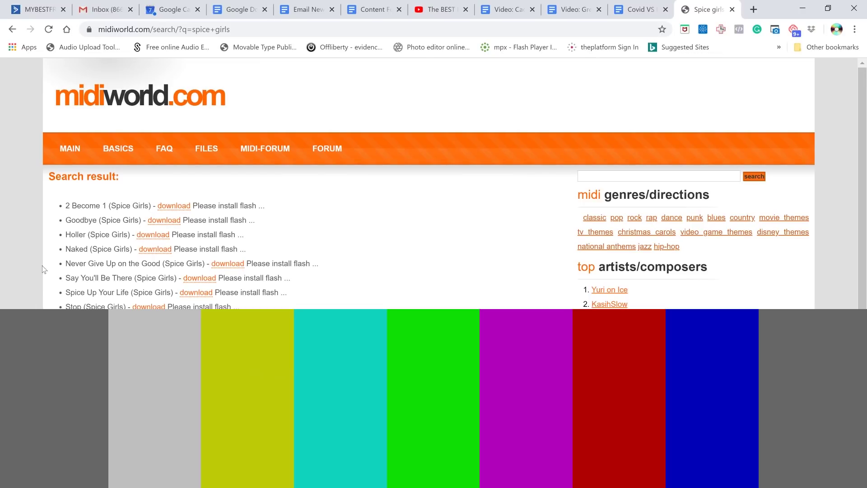
scroll(44, 298, down, 2)
scroll(31, 264, up, 2)
click(205, 294)
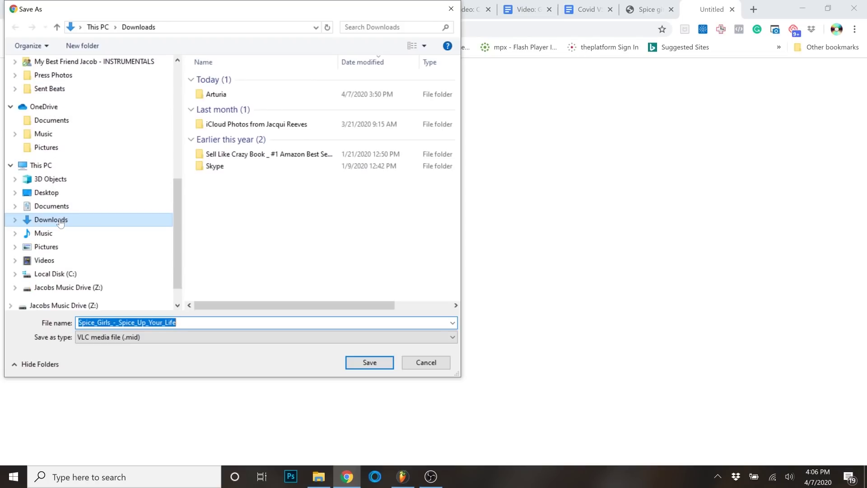
click(367, 365)
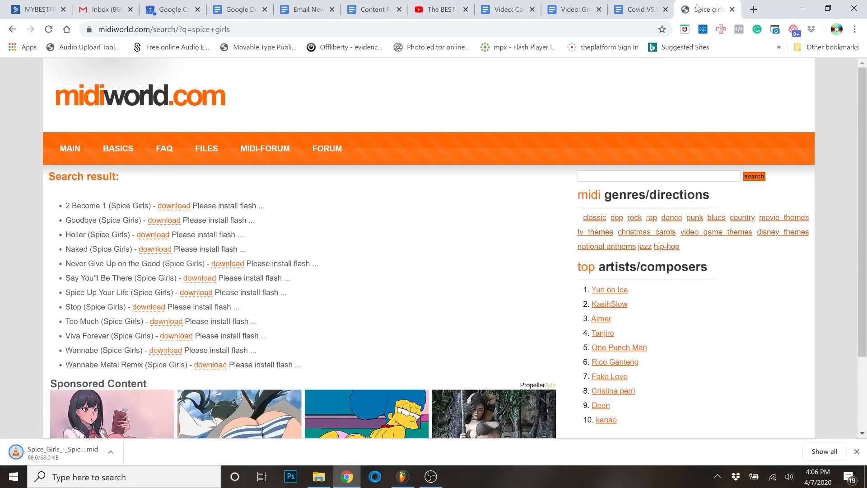
click(732, 10)
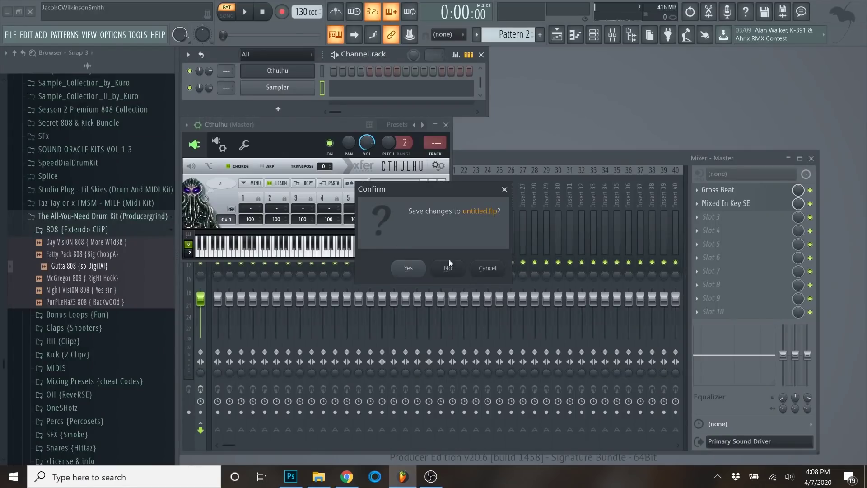
Import the downloaded Spice Girls MIDI file from Downloads with all tracks as a new project, discarding the untitled project's changes.
click(448, 265)
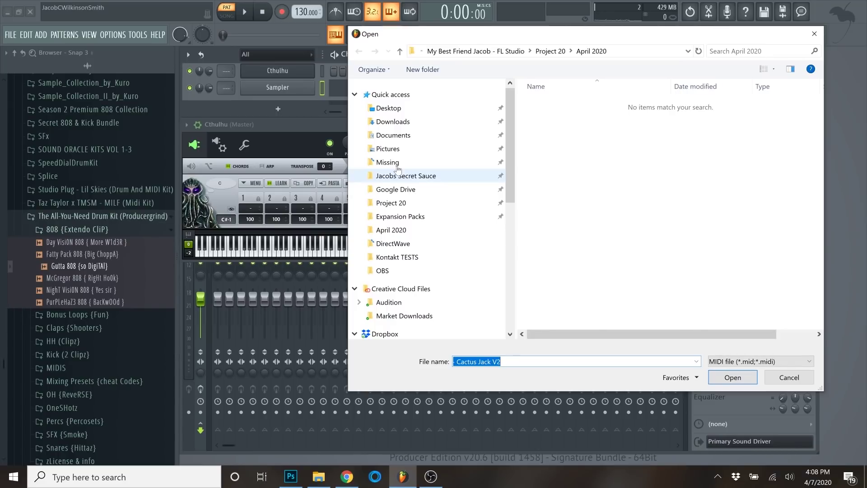
click(425, 123)
double_click(560, 172)
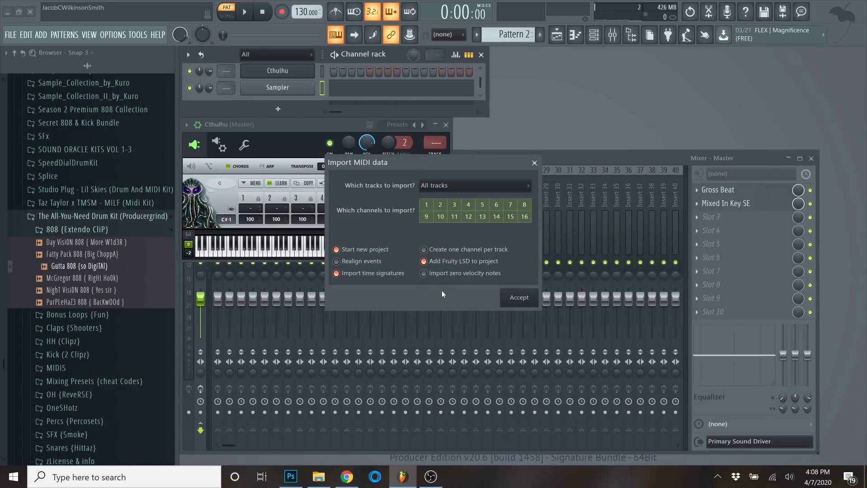
click(459, 187)
click(402, 175)
click(524, 299)
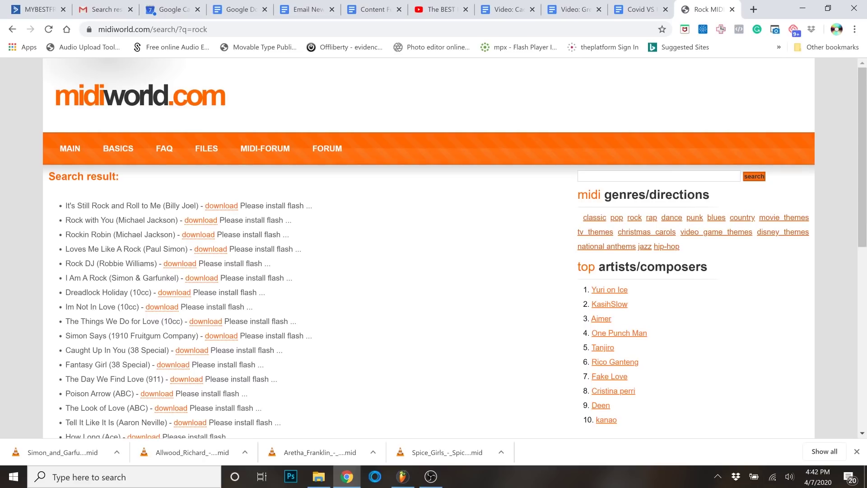
Switch to FL Studio and import Simon_and_Garfunkel_-_I_Am_A_Rock with all tracks and one channel per track, discarding the current project's changes.
click(802, 9)
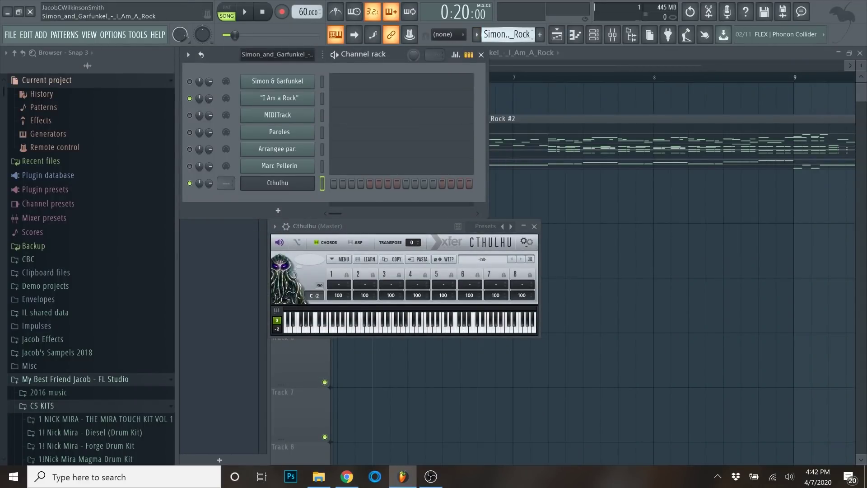
click(13, 39)
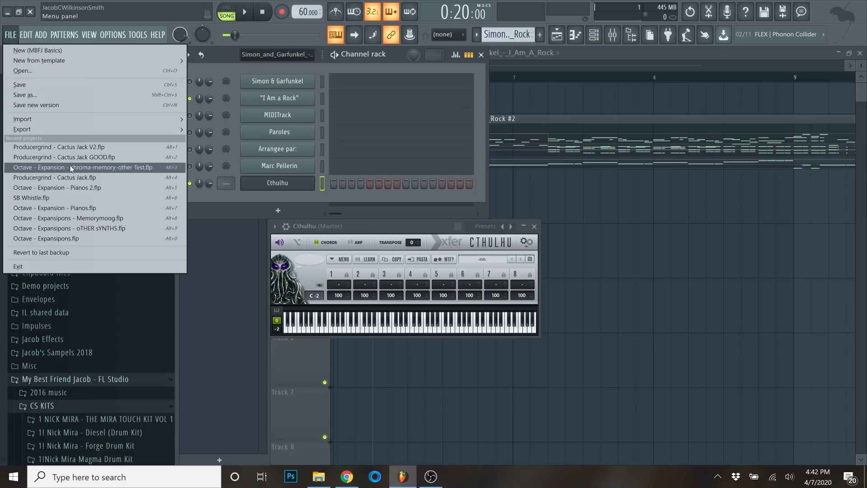
mouse_move(127, 121)
click(210, 120)
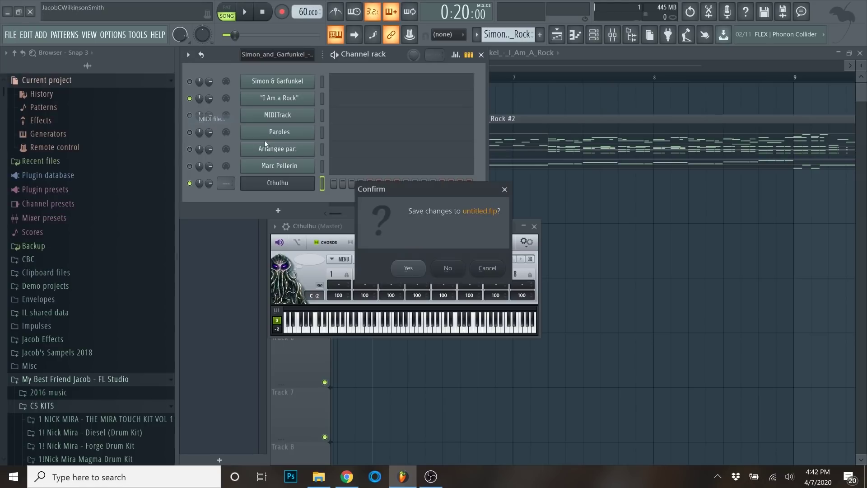
click(460, 269)
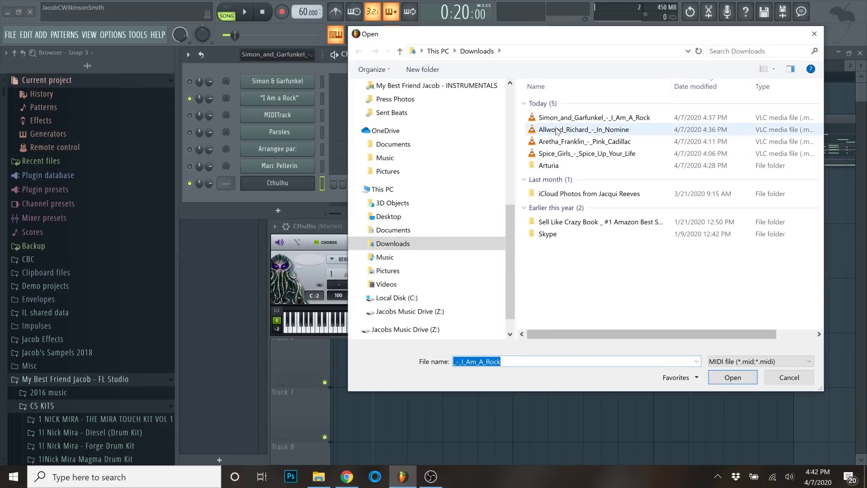
click(733, 377)
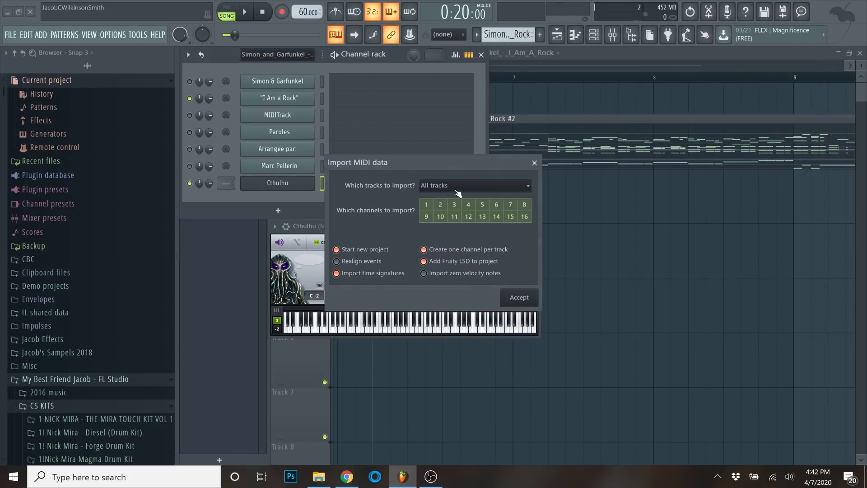
click(458, 192)
click(388, 197)
click(520, 299)
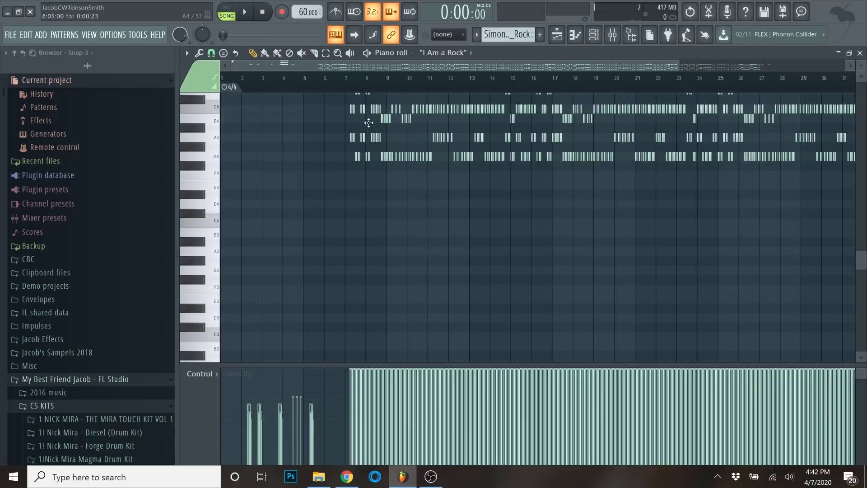
Play the "I Am a Rock" channel's notes in the piano roll with playback set to pattern mode.
key(space)
click(230, 9)
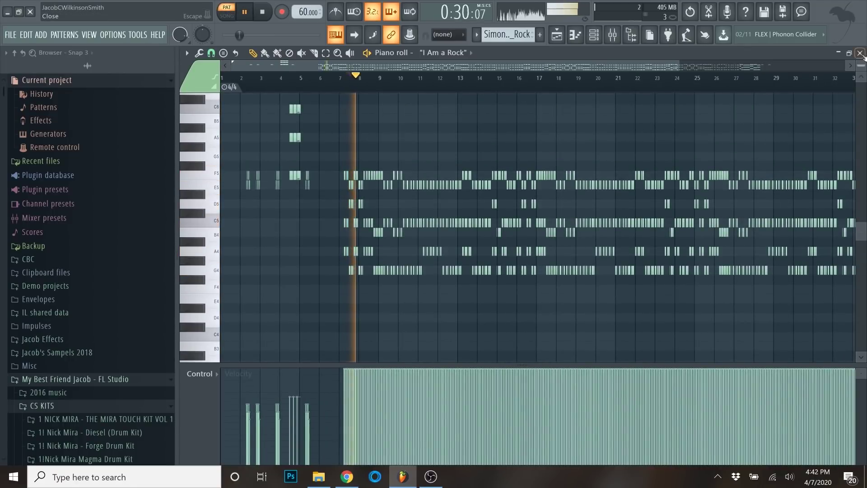
click(860, 52)
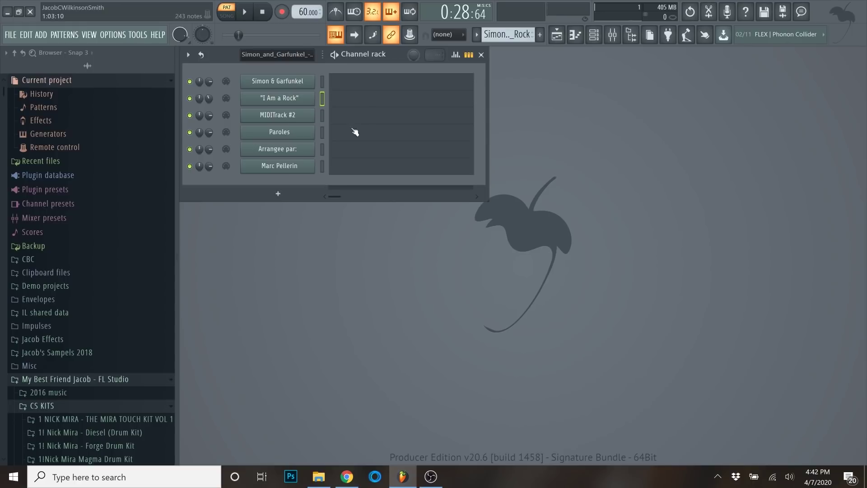
Examine the note melody of the last channel in the rack in the piano roll, starting around bar 6.
click(346, 167)
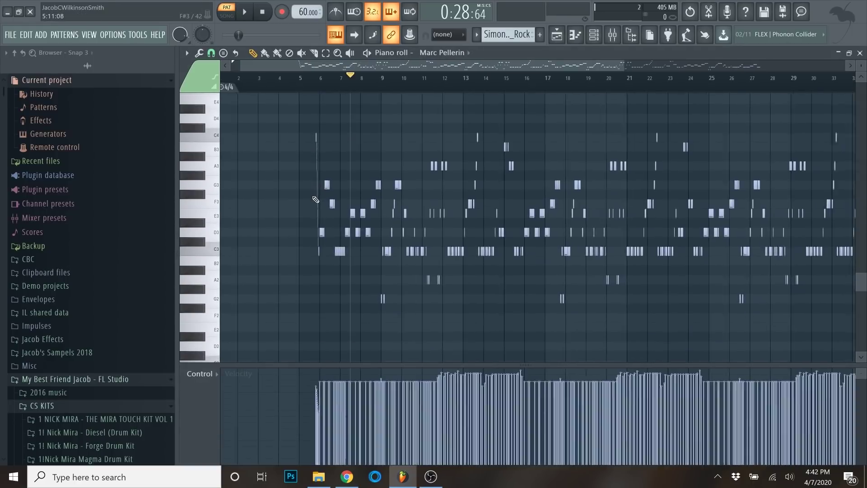
scroll(394, 235, up, 3)
click(319, 85)
scroll(332, 162, down, 5)
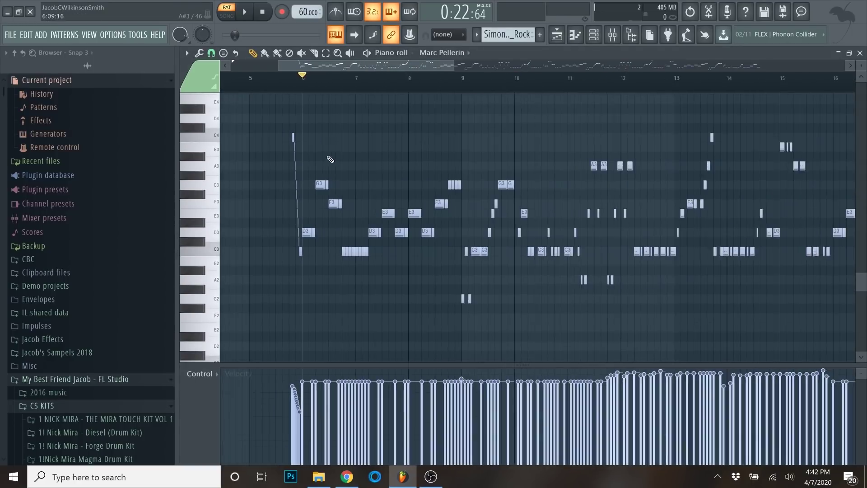
scroll(294, 163, up, 4)
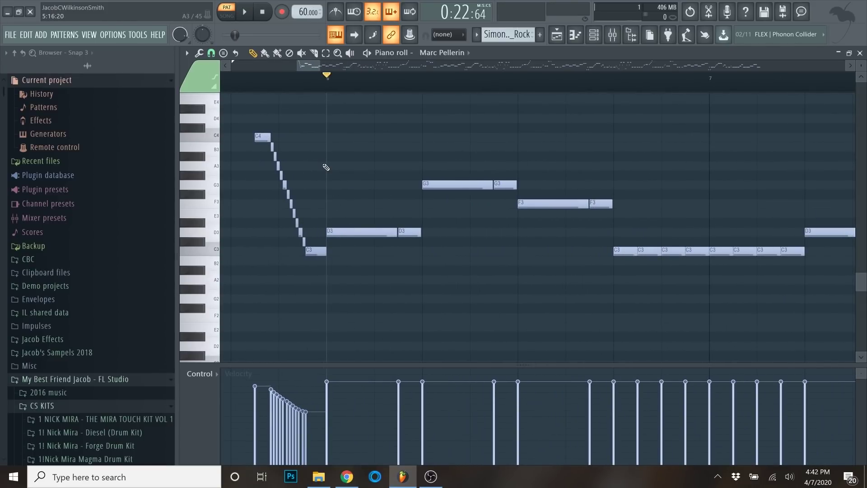
key(ctrl+a)
key(ctrl+d)
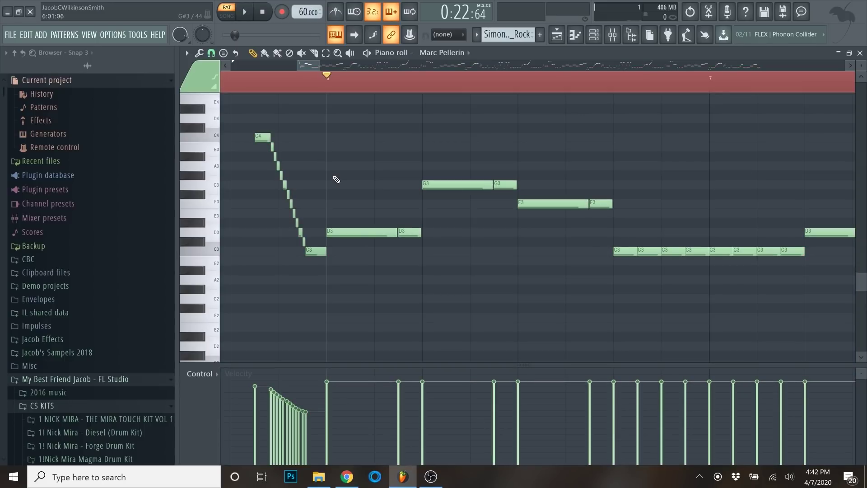
scroll(336, 176, down, 4)
click(860, 53)
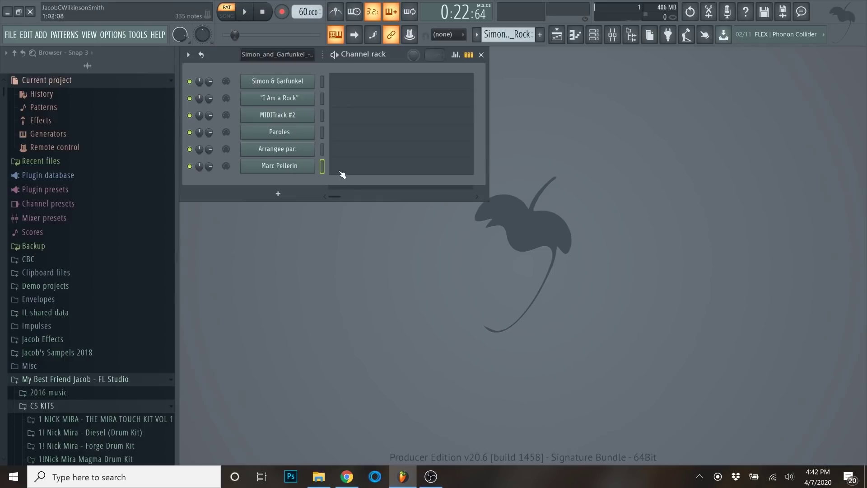
Check the notes of the MIDITrack #2 channel in the piano roll.
click(342, 119)
scroll(328, 219, up, 3)
scroll(324, 227, down, 5)
click(860, 53)
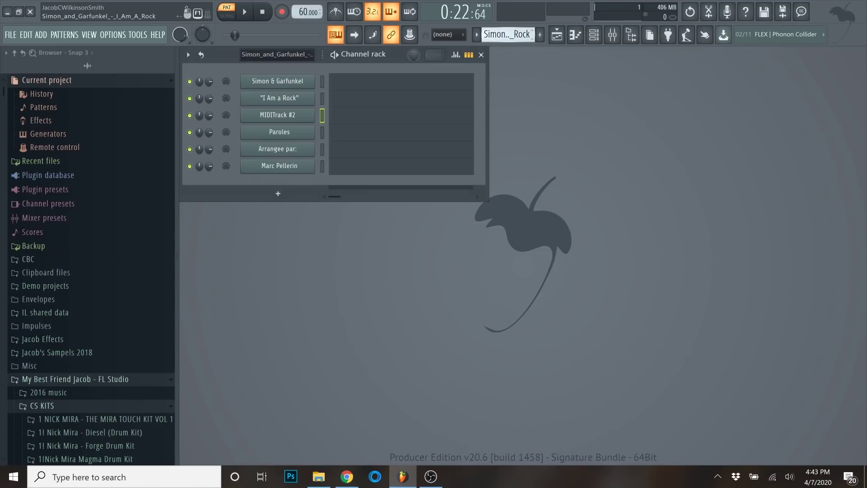
Select the pattern Simon_and_Garfunkel_-_I_Am_A_Rock #2 and audition its "I Am a Rock" channel in the piano roll.
scroll(506, 34, down, 1)
scroll(507, 35, down, 1)
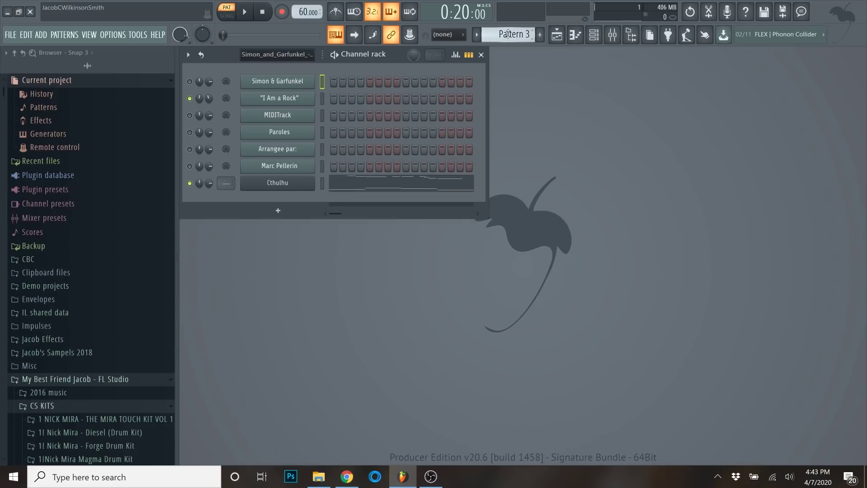
scroll(518, 41, up, 1)
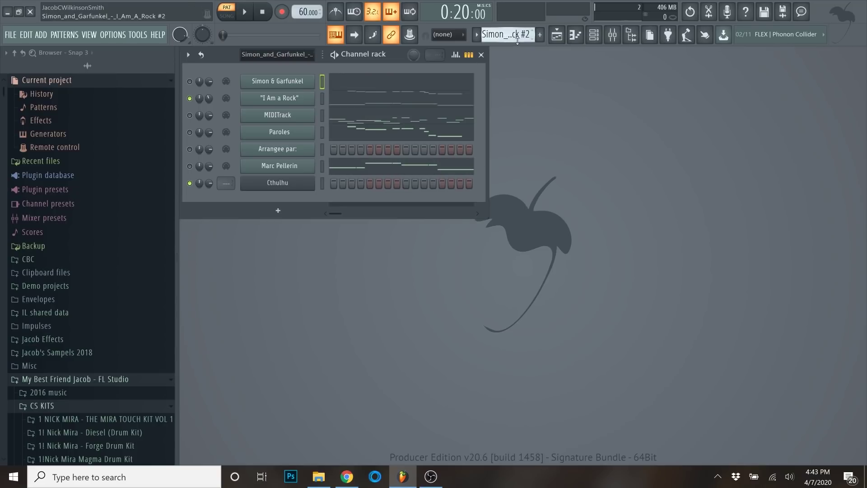
click(359, 101)
key(space)
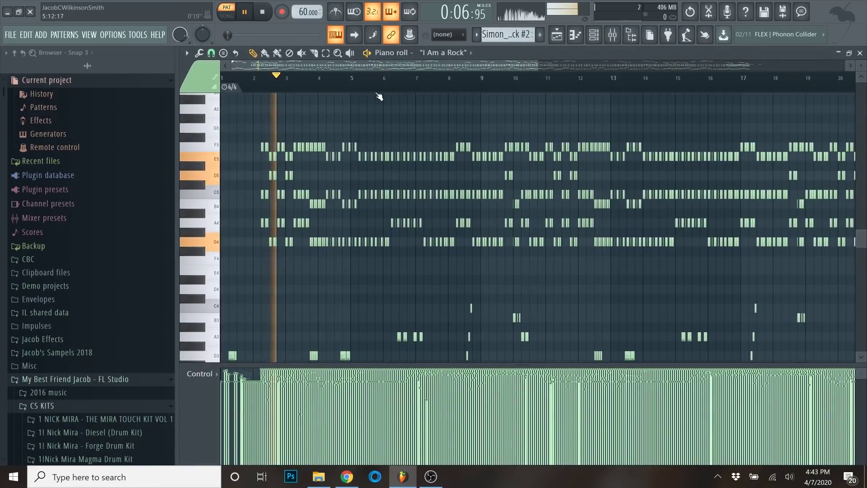
scroll(247, 133, up, 3)
scroll(284, 145, up, 3)
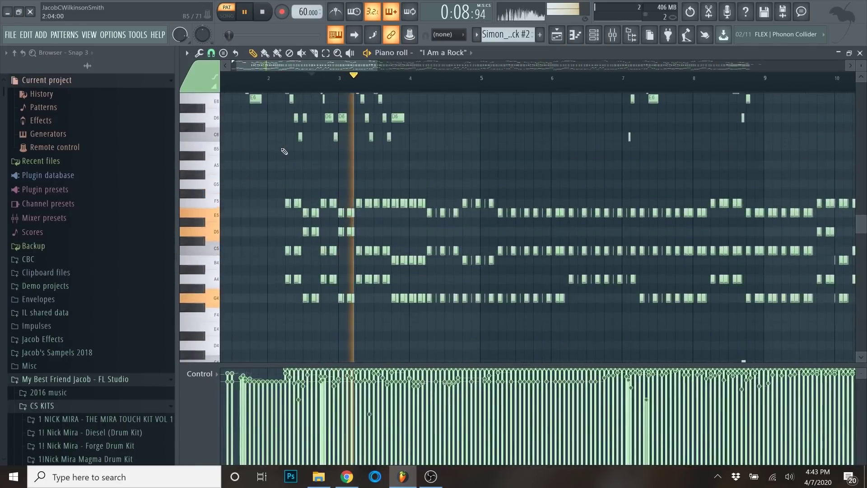
scroll(285, 148, up, 3)
key(space)
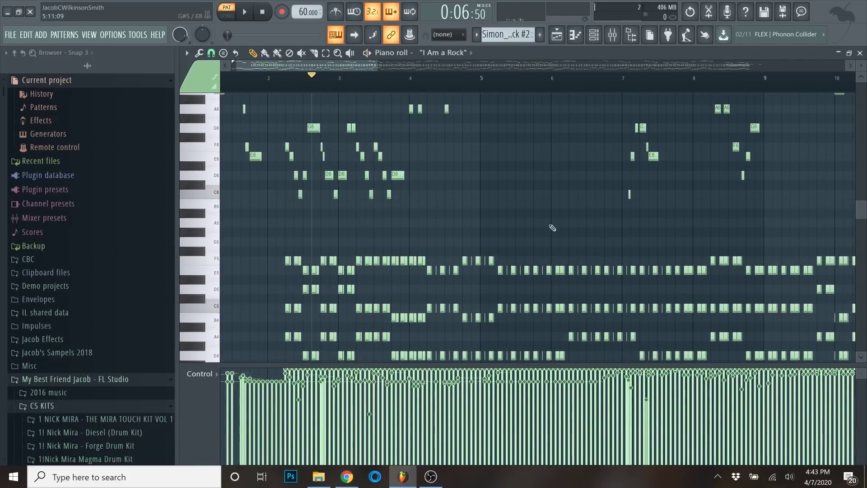
Copy all notes of the "I Am a Rock" channel into the Cthulhu channel's piano roll in a new pattern.
key(ctrl+a)
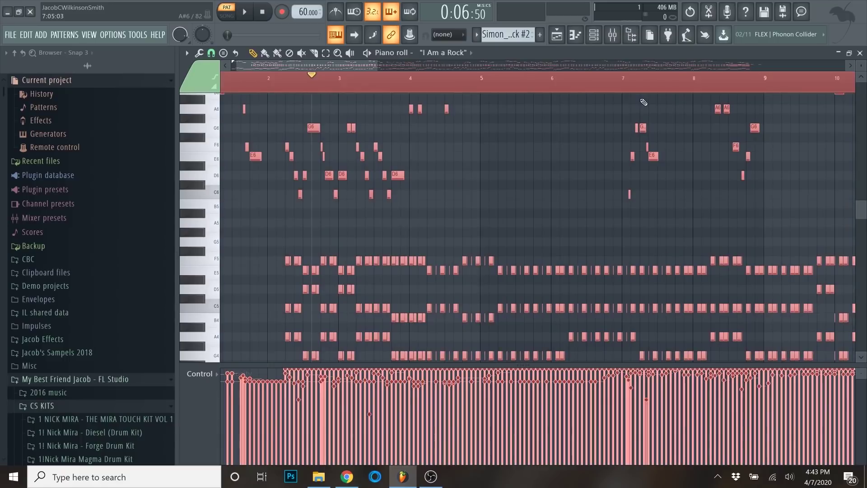
click(860, 53)
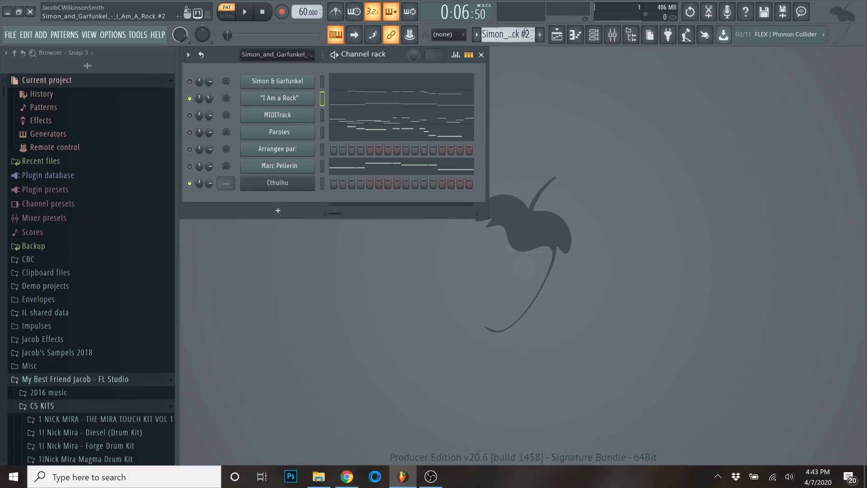
key(F4)
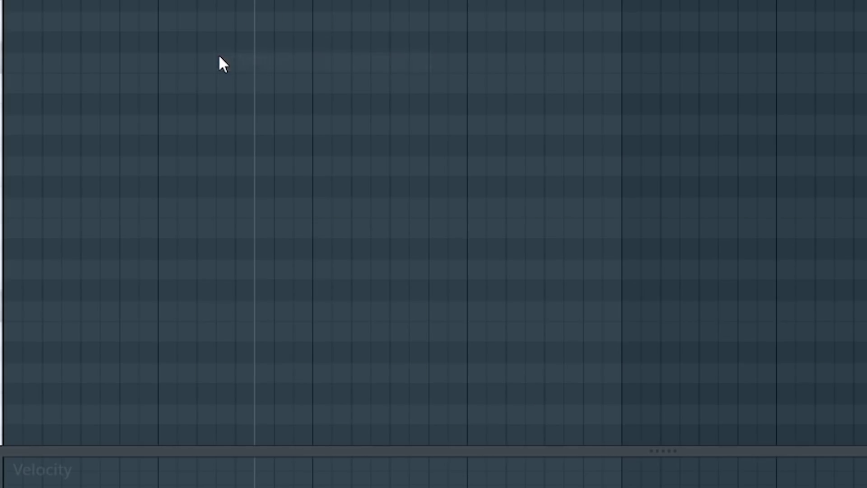
key(ctrl+v)
scroll(310, 87, up, 5)
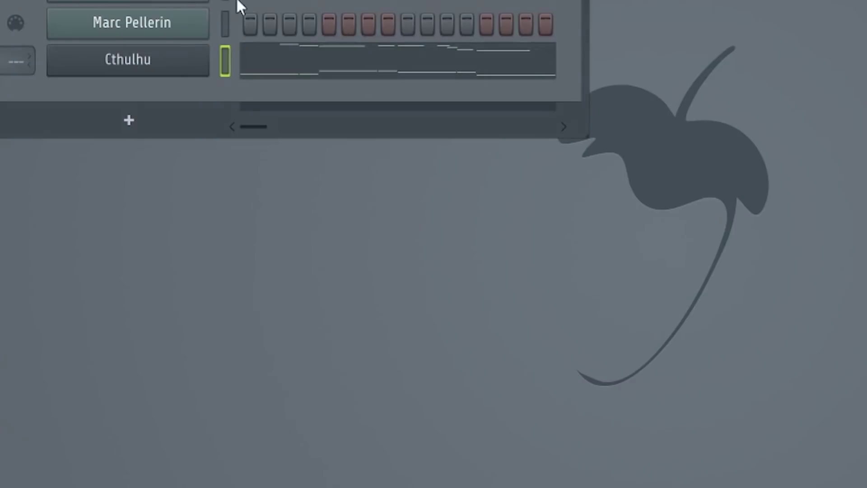
Open the Cthulhu plugin from its channel and look through its presets.
click(184, 62)
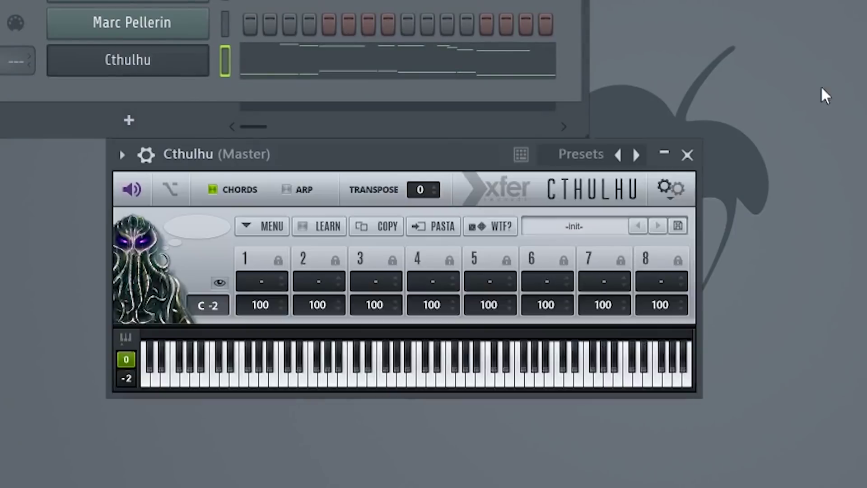
click(581, 228)
click(573, 156)
click(287, 62)
scroll(123, 251, down, 8)
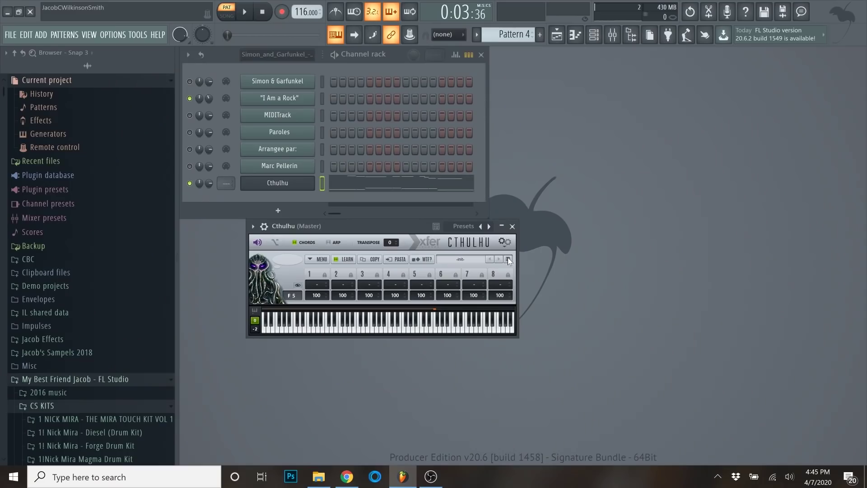
Start saving the Cthulhu chords preset and browse to Documents > Xfer > Cthulhu Presets > Chord > Jacobs Presets as its location.
click(508, 259)
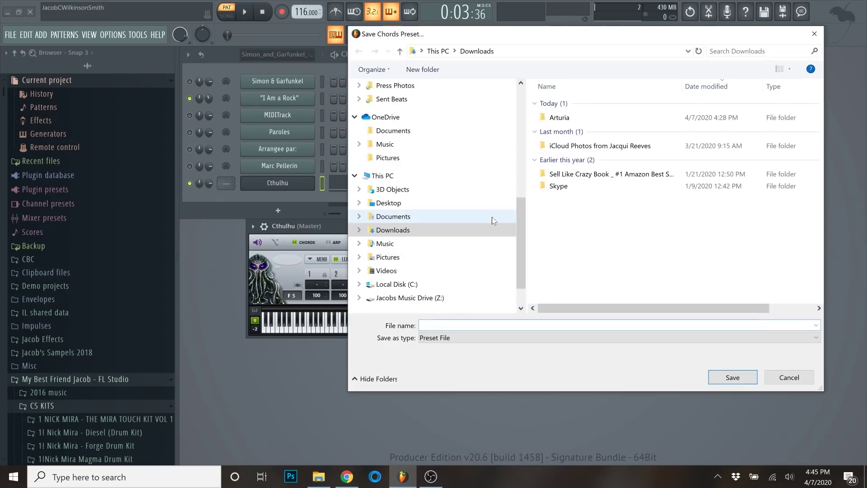
click(389, 136)
scroll(562, 237, down, 3)
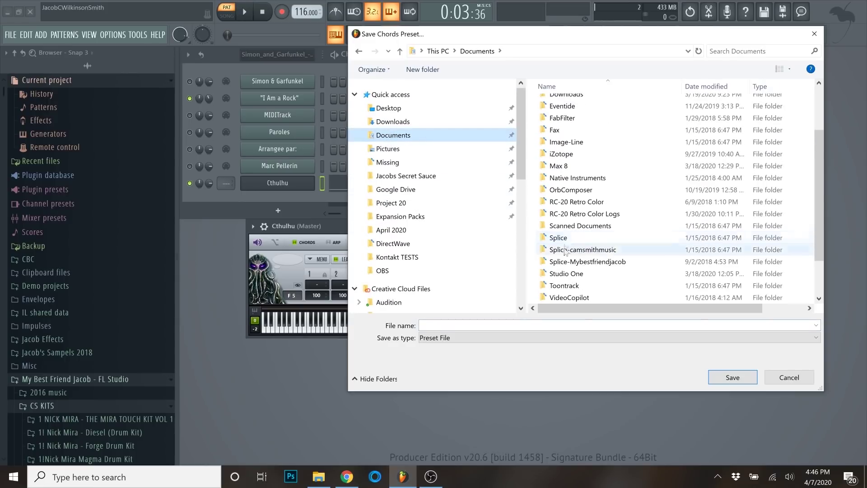
double_click(557, 262)
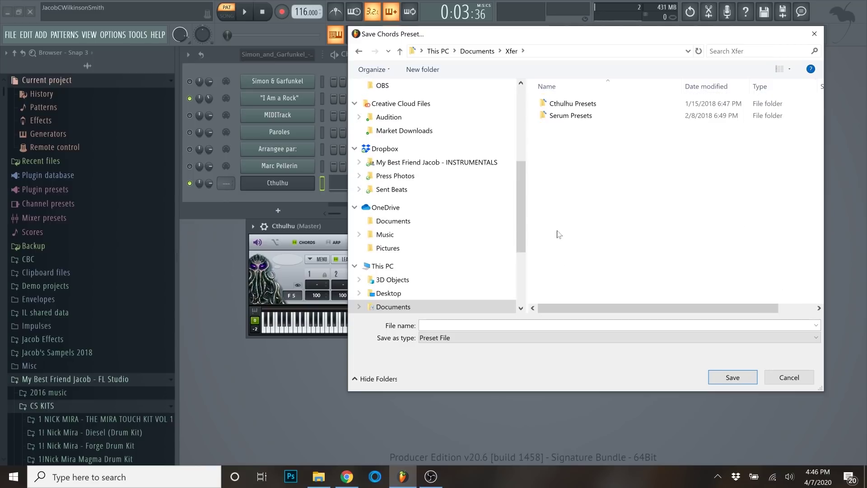
double_click(570, 104)
click(569, 130)
double_click(569, 130)
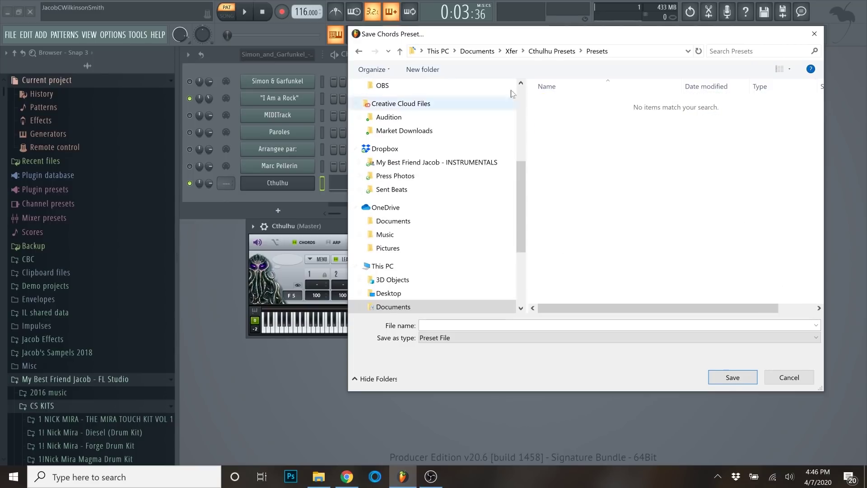
click(359, 51)
double_click(551, 116)
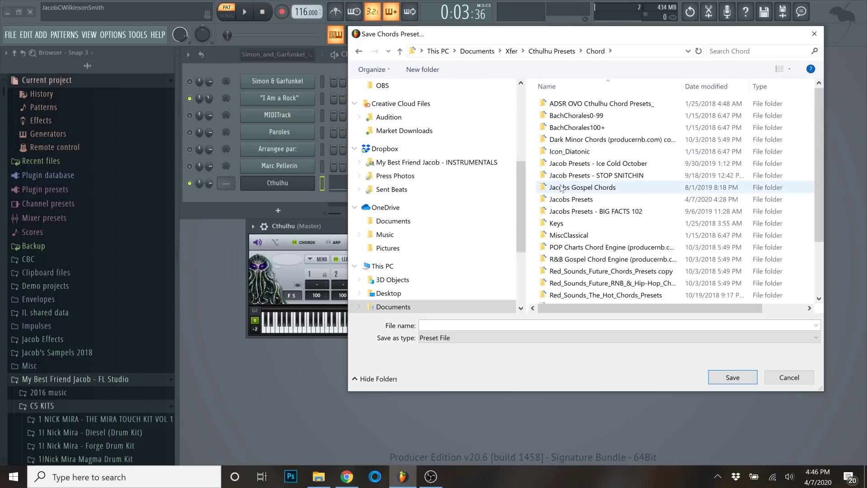
click(572, 199)
double_click(571, 199)
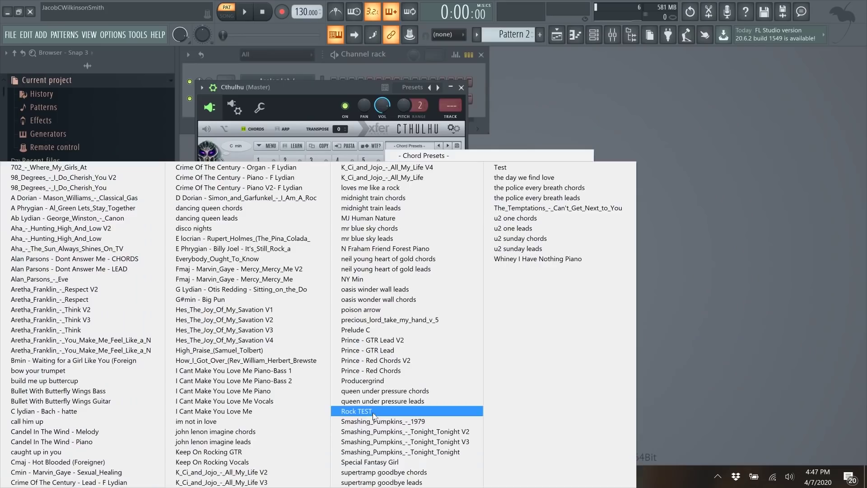
Load the Rock TEST chord preset in Cthulhu and view its MIDI port settings alongside the Analog Lab 4 instrument.
click(373, 413)
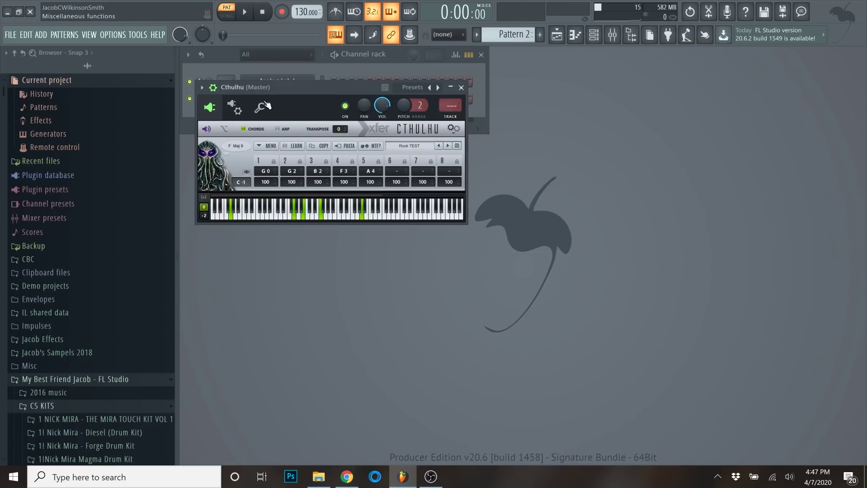
drag(256, 90, 262, 128)
click(240, 145)
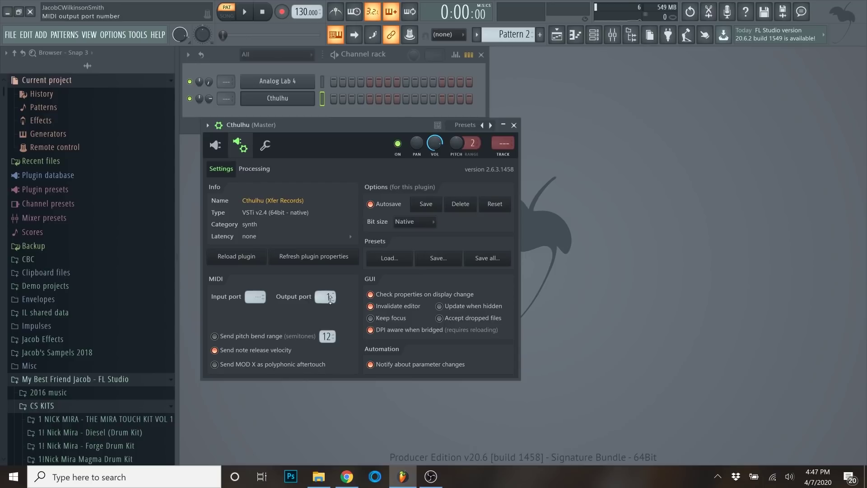
click(282, 84)
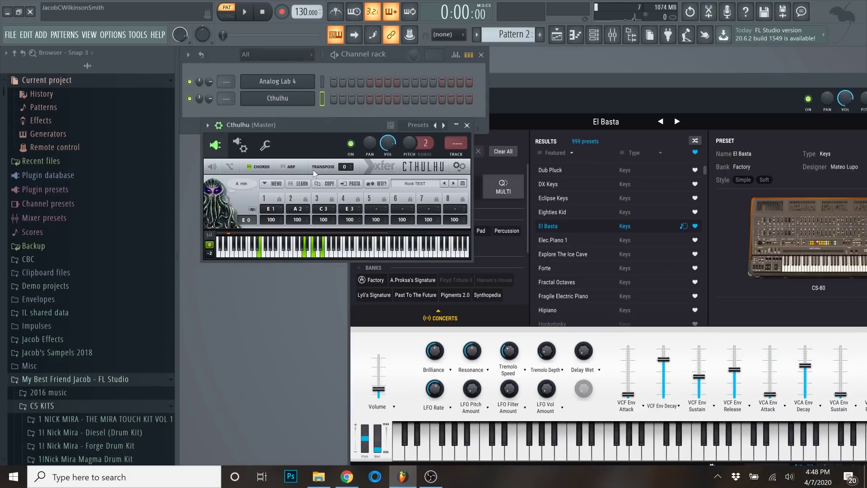
drag(306, 131, 305, 140)
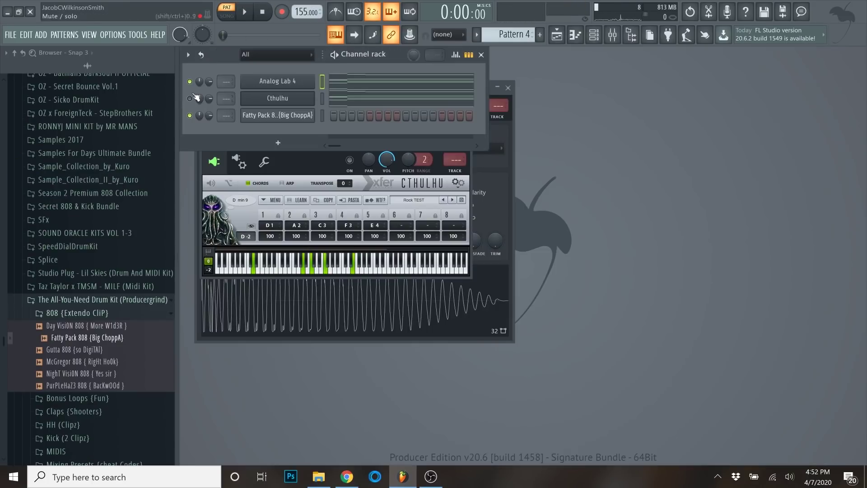
Add a C5 note halfway through bar 2 in the Overused Clap channel's piano roll of Pattern 4.
click(322, 116)
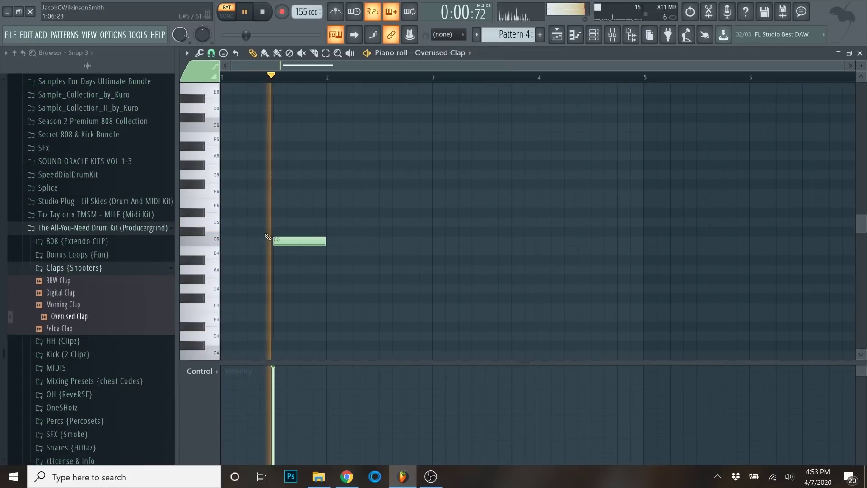
click(380, 241)
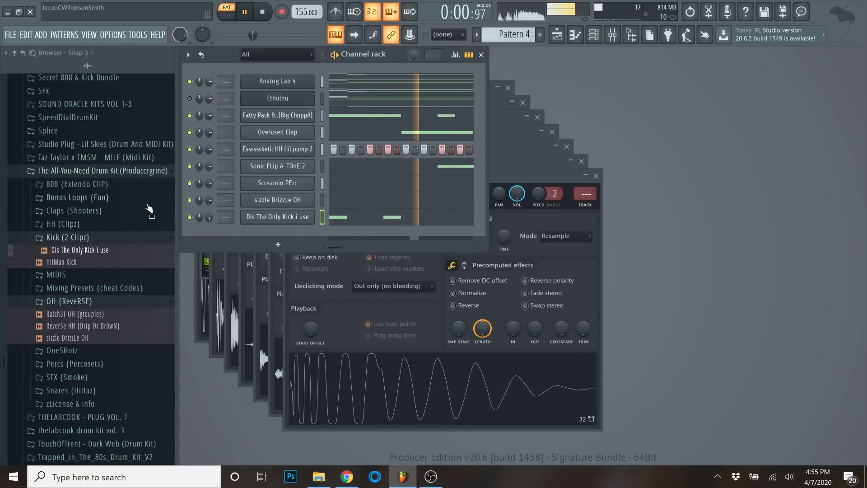
key(space)
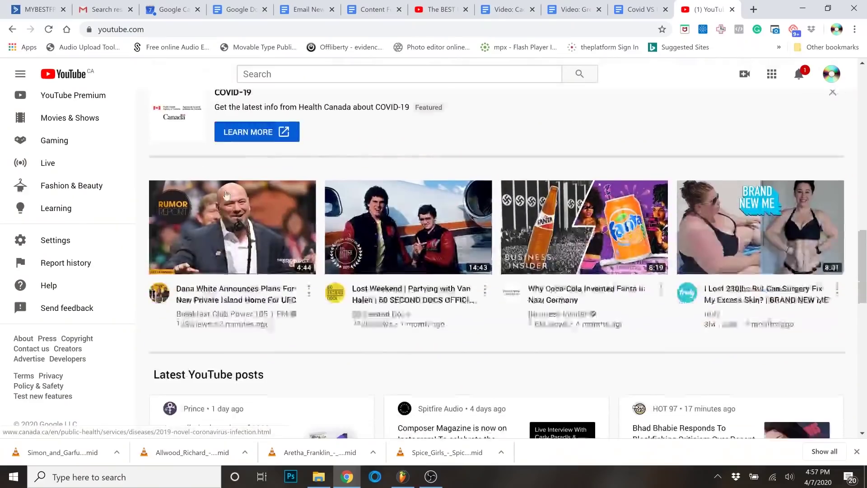
Switch to YouTube in the browser and search for post malone.
scroll(230, 217, down, 6)
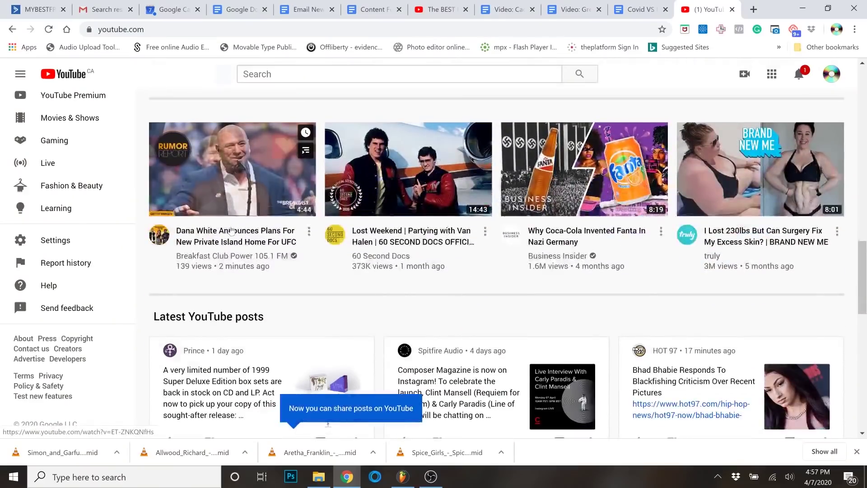
scroll(234, 244, up, 20)
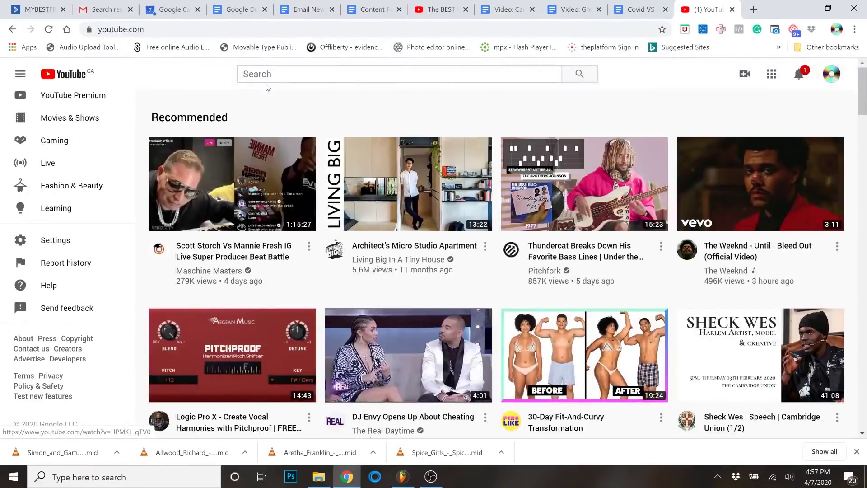
click(267, 75)
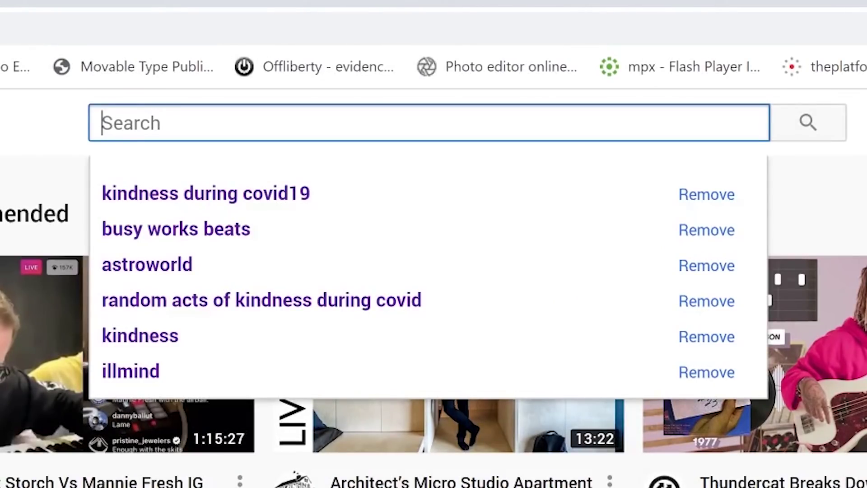
text(post malone)
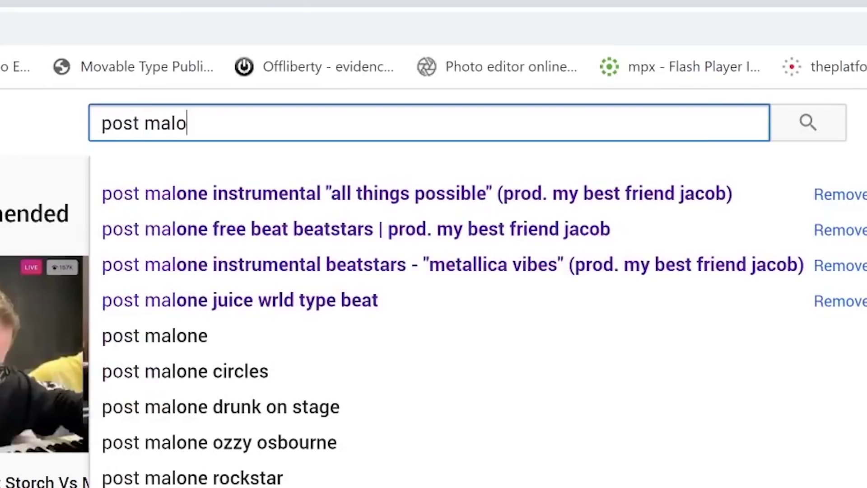
key(Return)
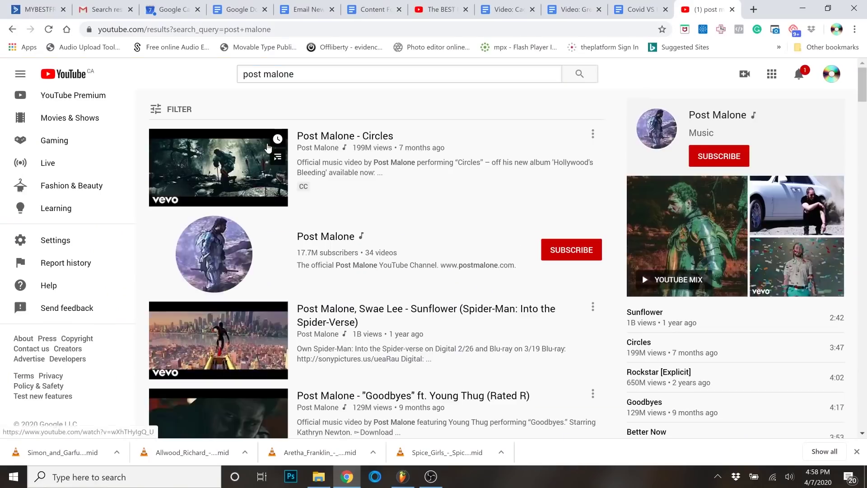
Browse the search results and open the video "Post Malone - Congratulations ft. Quavo".
scroll(429, 215, down, 2)
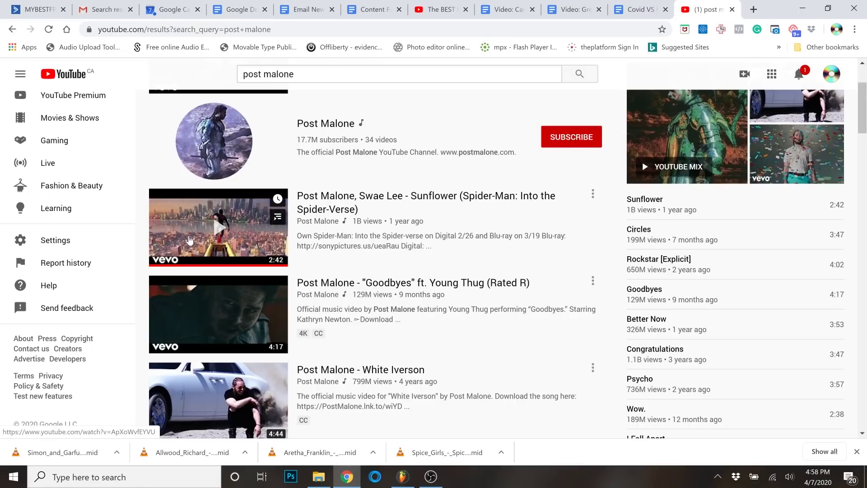
scroll(425, 263, up, 2)
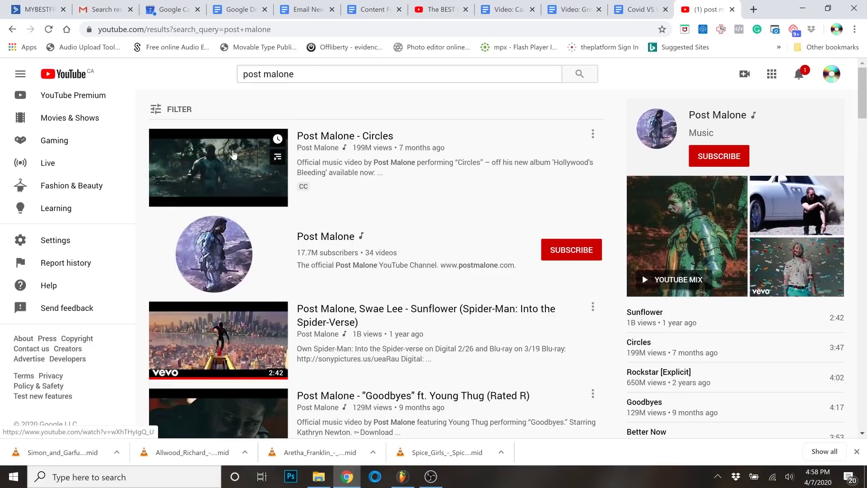
scroll(468, 230, down, 1)
scroll(467, 230, down, 10)
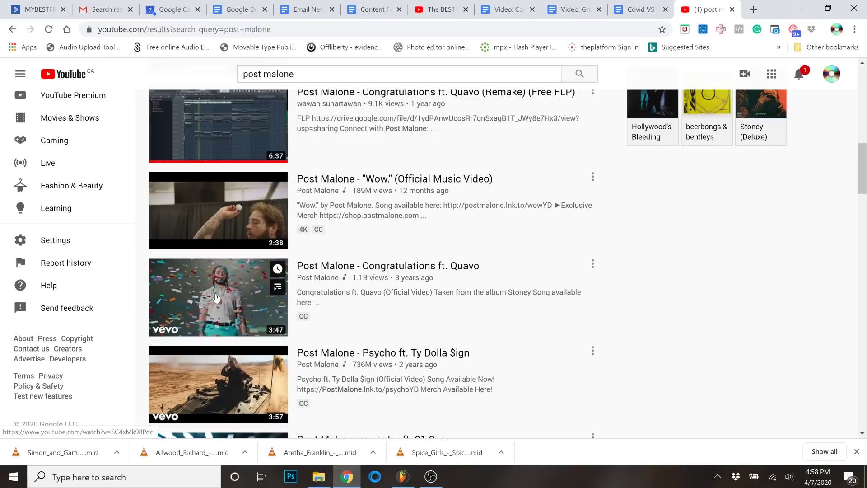
click(216, 298)
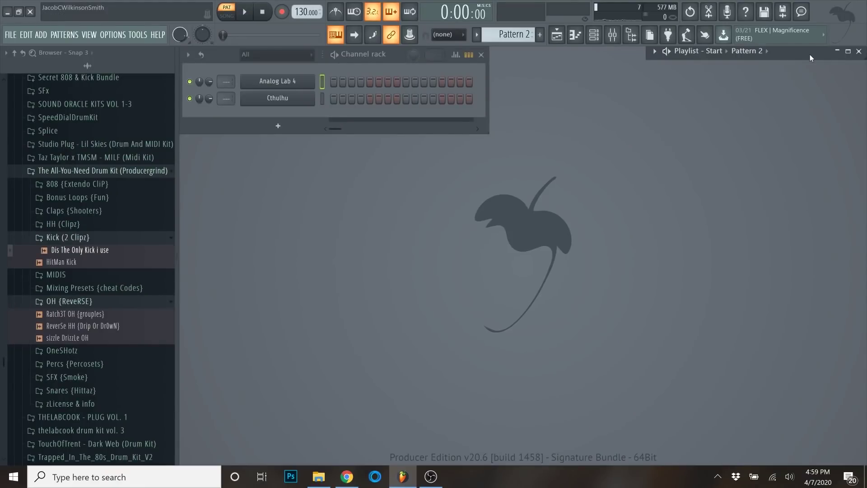
Switch to the File Explorer search results for drake, launch Mixed In Key 8 and select the Drake - Toosie Slide file.
drag(809, 54, 798, 82)
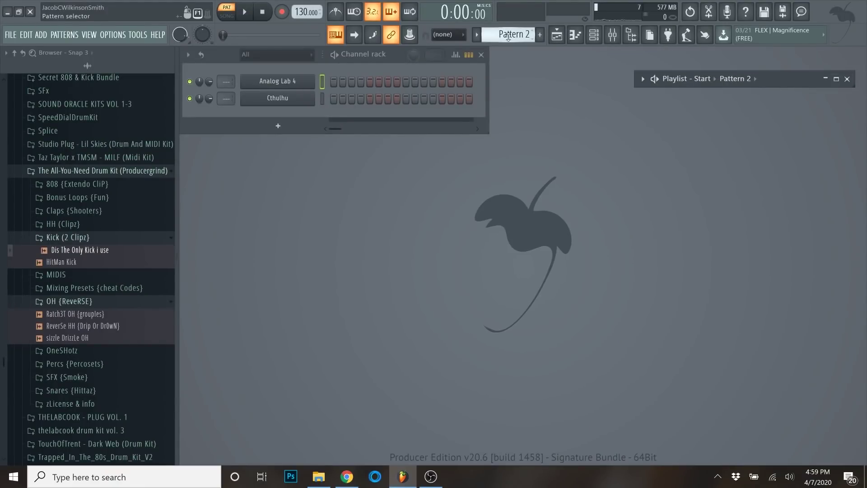
click(318, 476)
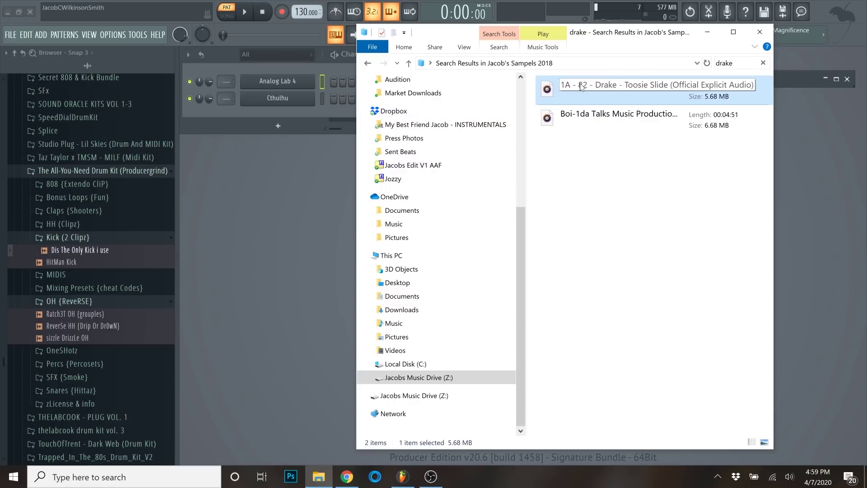
click(87, 476)
text(mixe)
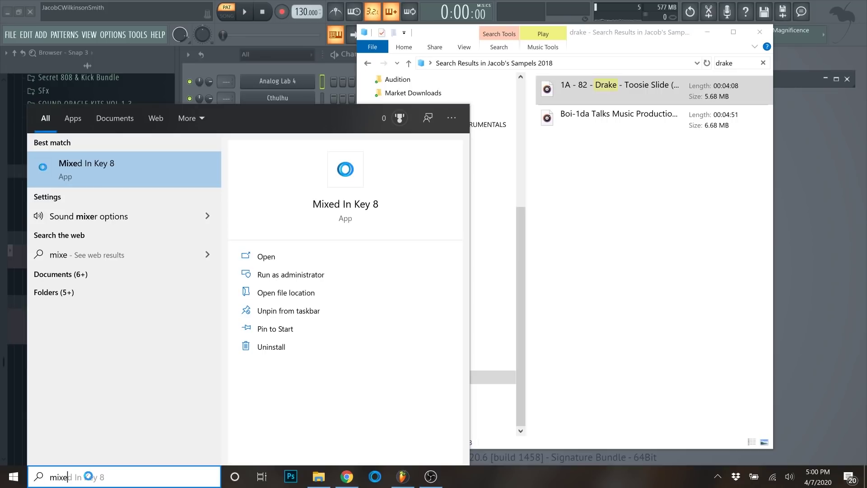
key(Return)
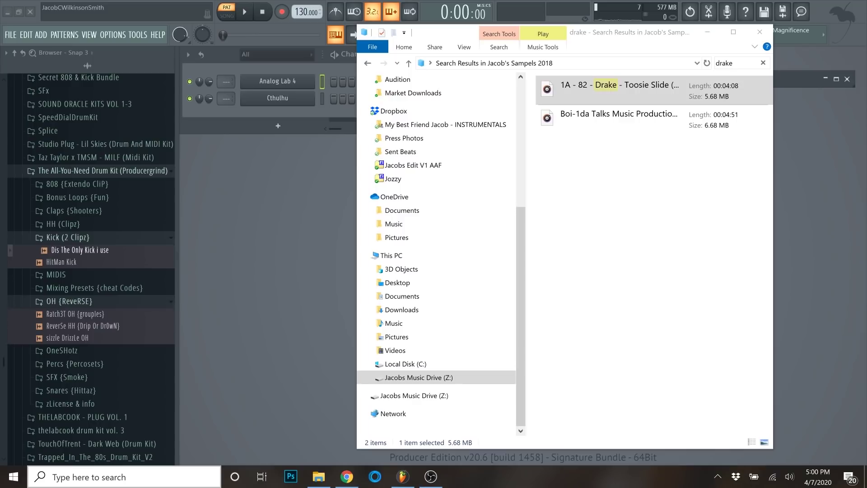
click(620, 89)
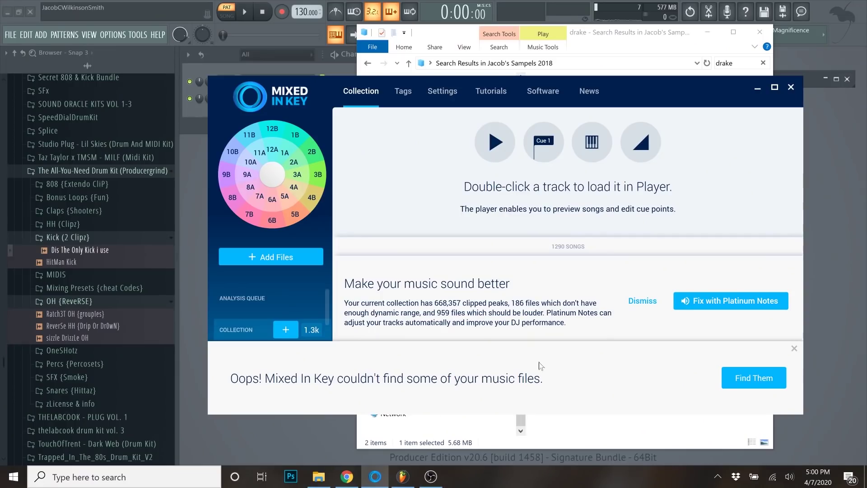
Clear the Mixed In Key notices, look up the Drake file's key 1A on the key wheel and close the program.
click(641, 301)
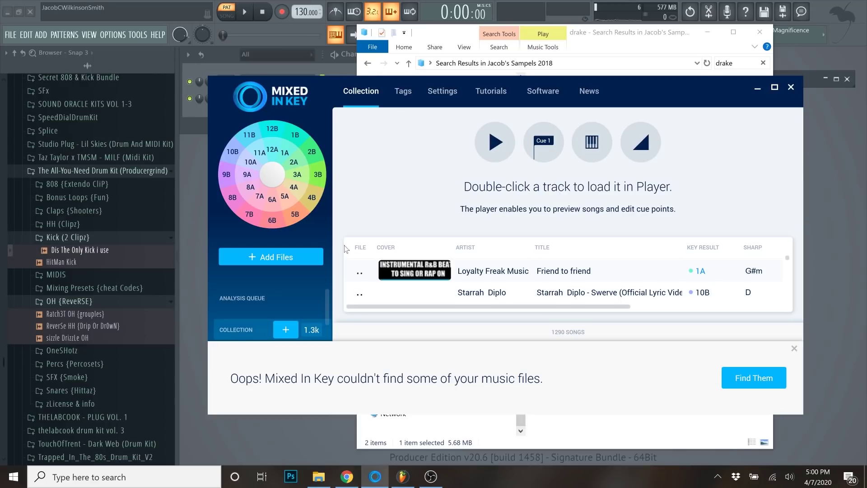
click(794, 348)
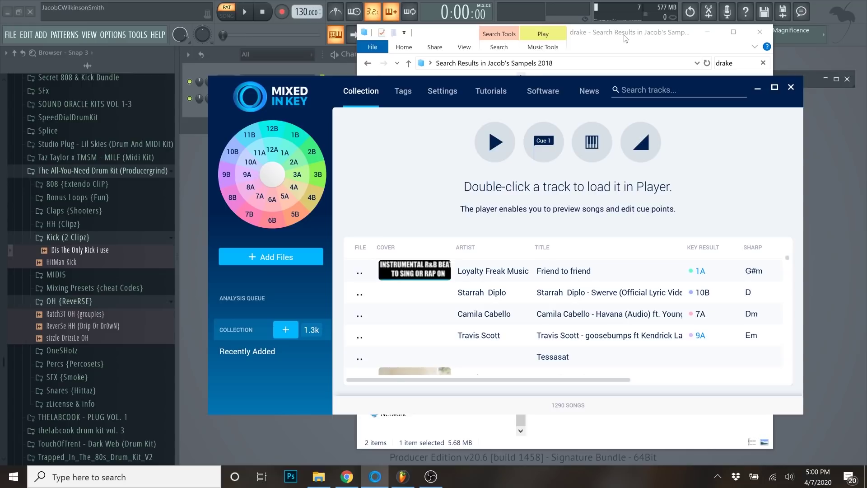
click(656, 45)
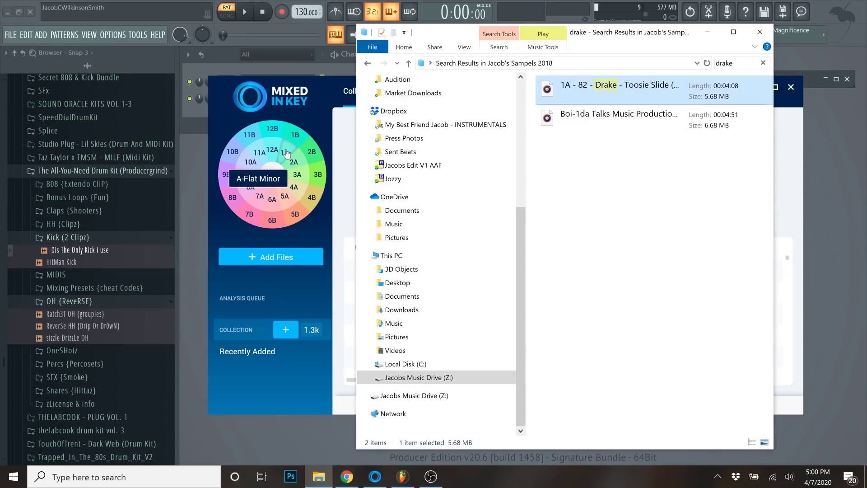
click(326, 87)
click(790, 88)
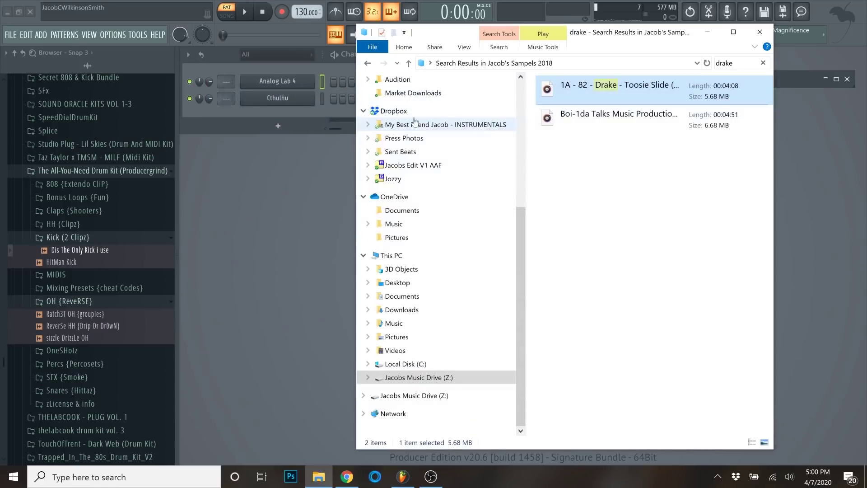
Maximize the FL Studio Playlist and place the Drake - Toosie Slide audio file at the start of Track 1.
click(196, 70)
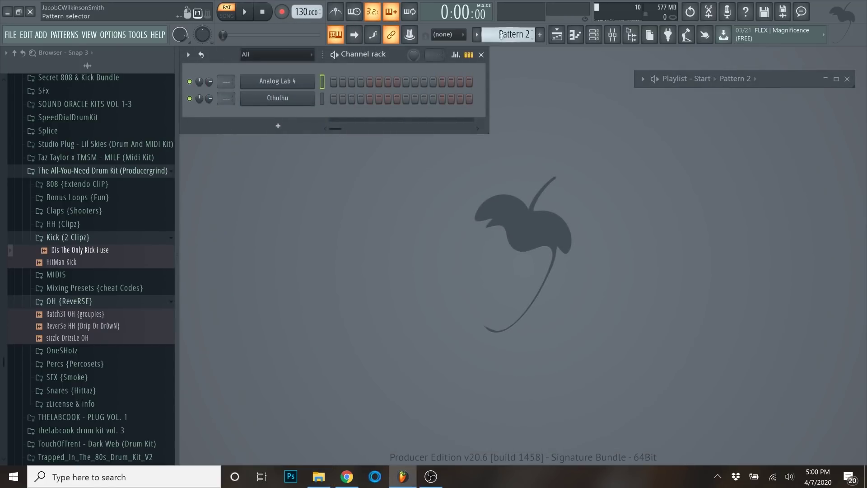
click(839, 82)
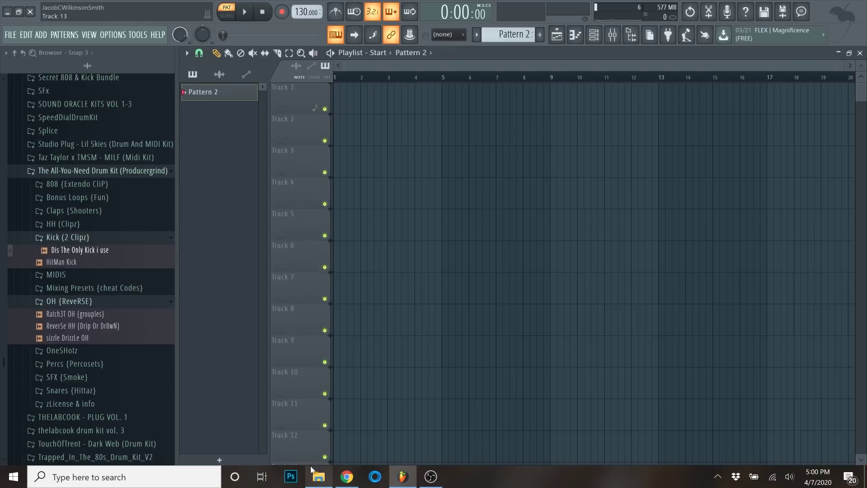
click(318, 477)
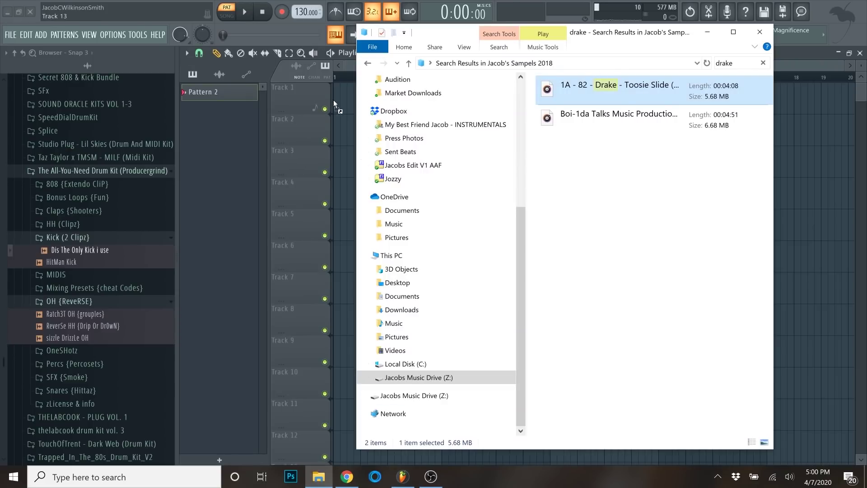
drag(334, 101, 337, 103)
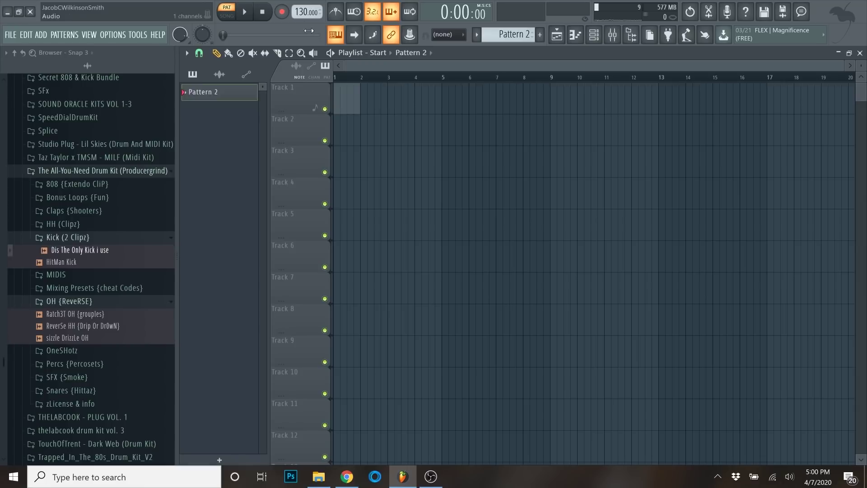
Set the project tempo to 82 BPM and check the Drake clip's beats against the grid line at bar 5.
right_click(307, 12)
click(420, 37)
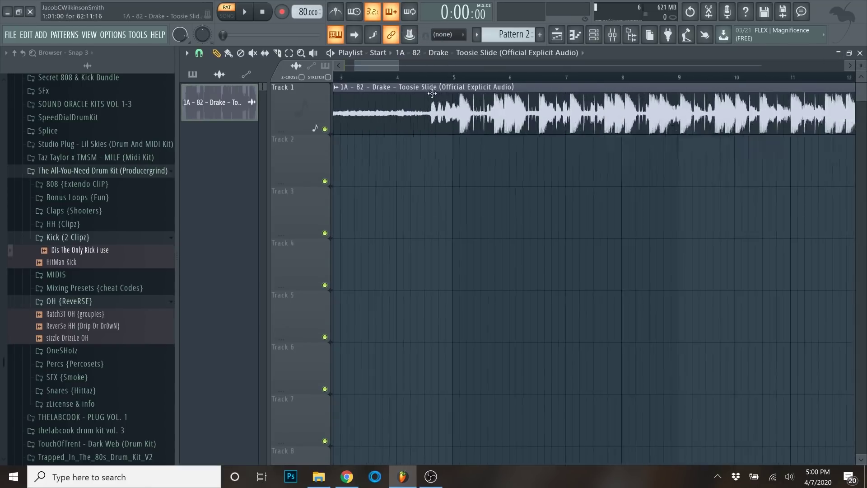
scroll(307, 13, up, 2)
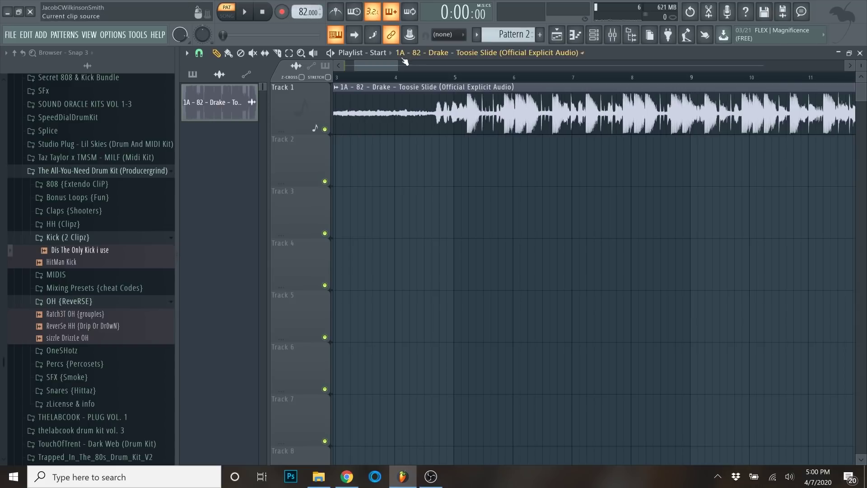
drag(385, 66, 299, 93)
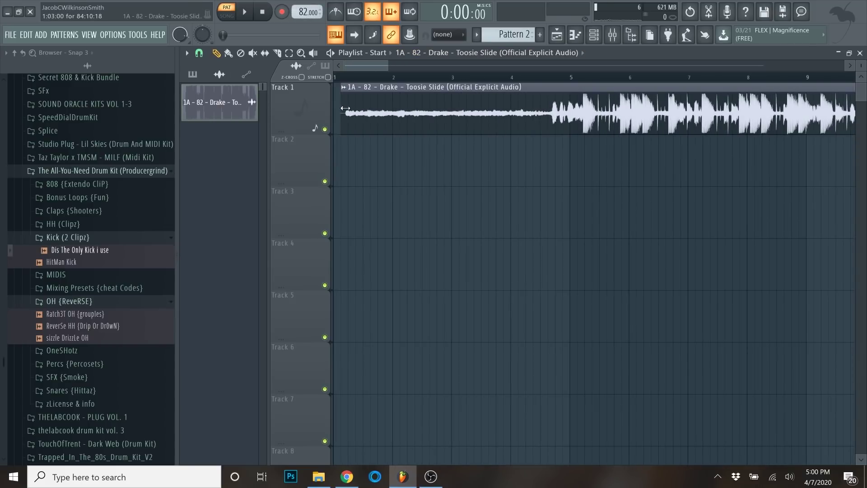
ctrl+scroll(583, 108, up, 4)
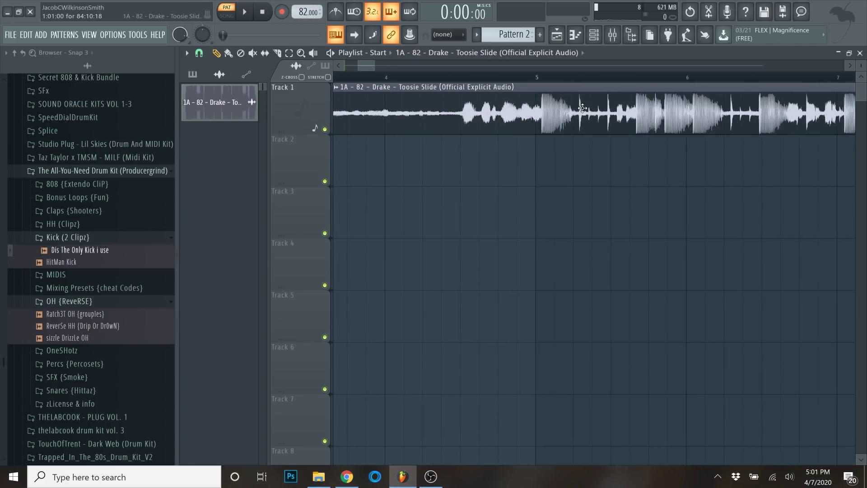
ctrl+scroll(582, 108, up, 4)
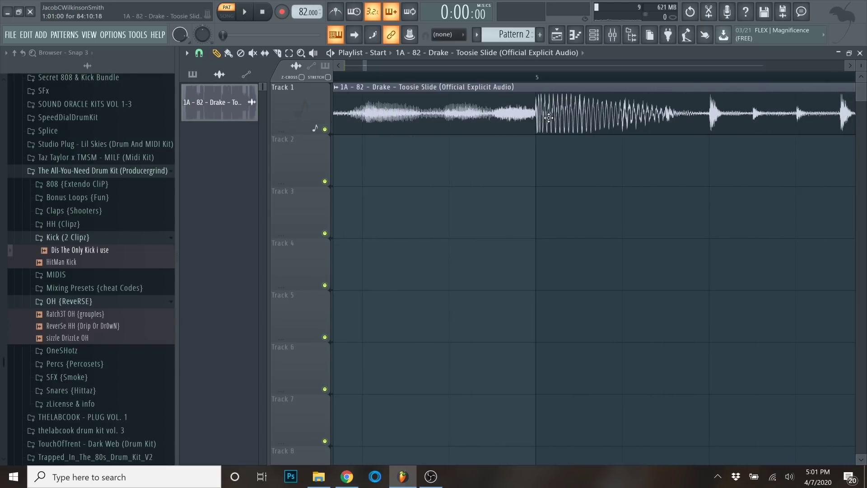
ctrl+scroll(548, 118, down, 8)
Switch playback to song mode and scan the Drake clip's sections along the timeline.
key(l)
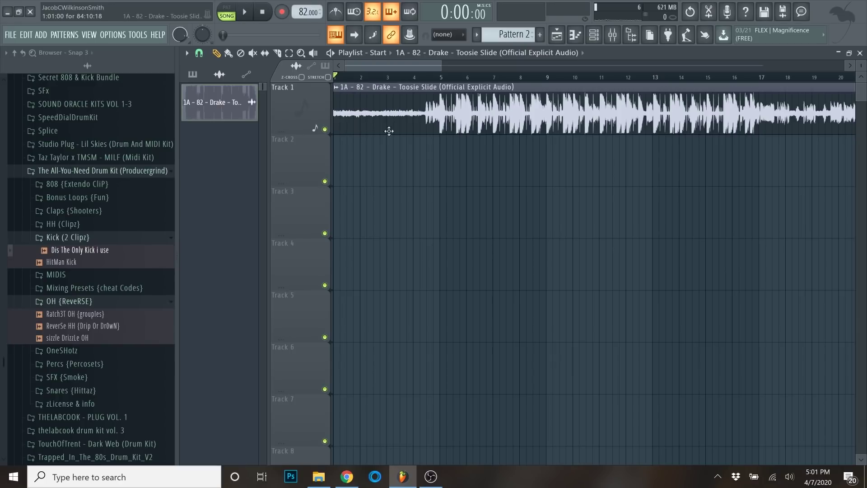
scroll(445, 116, up, 6)
scroll(375, 126, down, 6)
scroll(400, 79, down, 3)
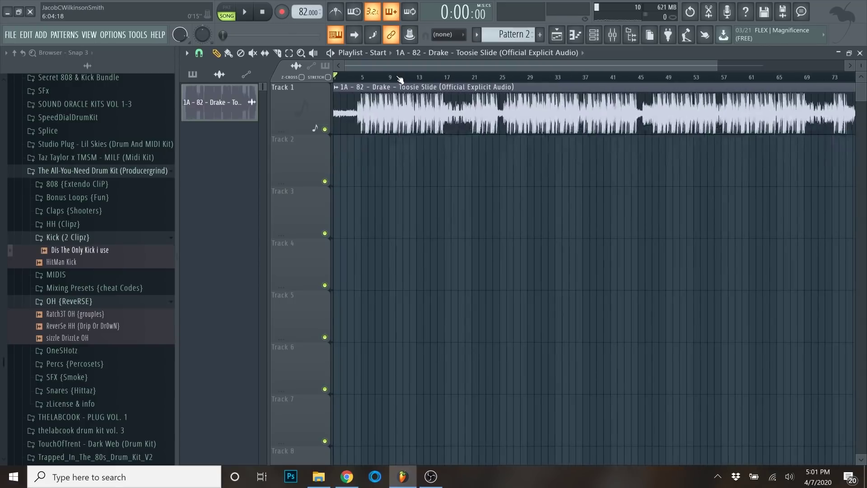
drag(400, 79, 678, 97)
scroll(472, 161, down, 1)
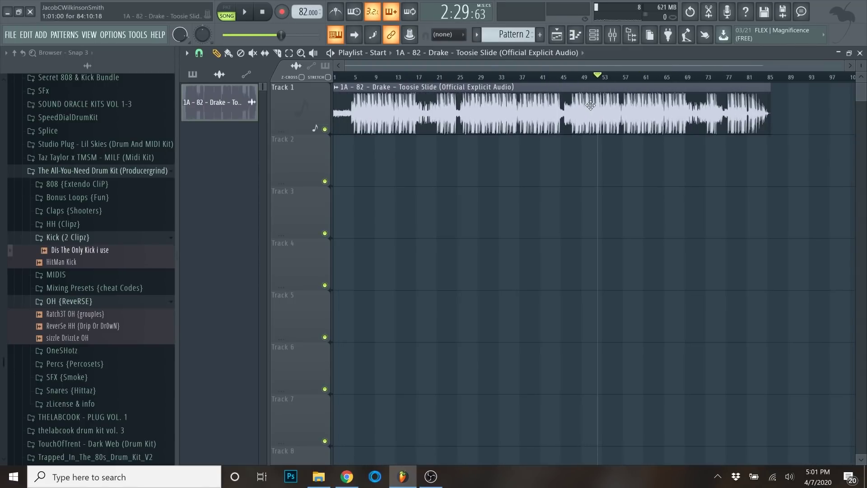
Return the playhead to bar 1 and add a time marker named "intro" there.
drag(467, 78, 321, 88)
scroll(384, 73, up, 4)
drag(407, 73, 337, 76)
key(space)
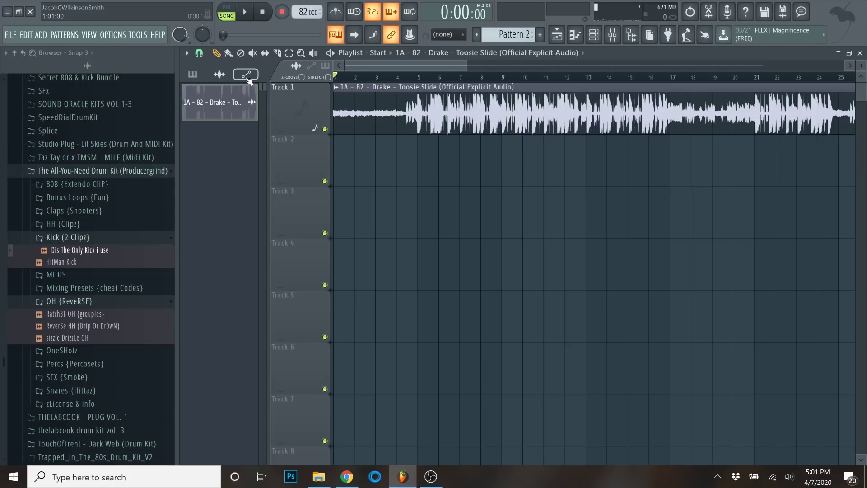
key(alt+t)
text(intro)
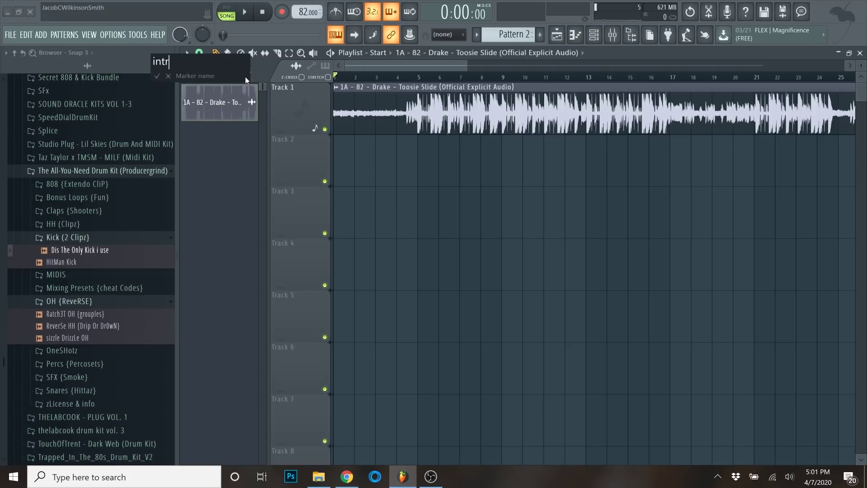
key(Return)
Add a time marker named "Hook" at bar 5, where the beat enters in the Drake clip.
click(410, 80)
scroll(415, 86, up, 5)
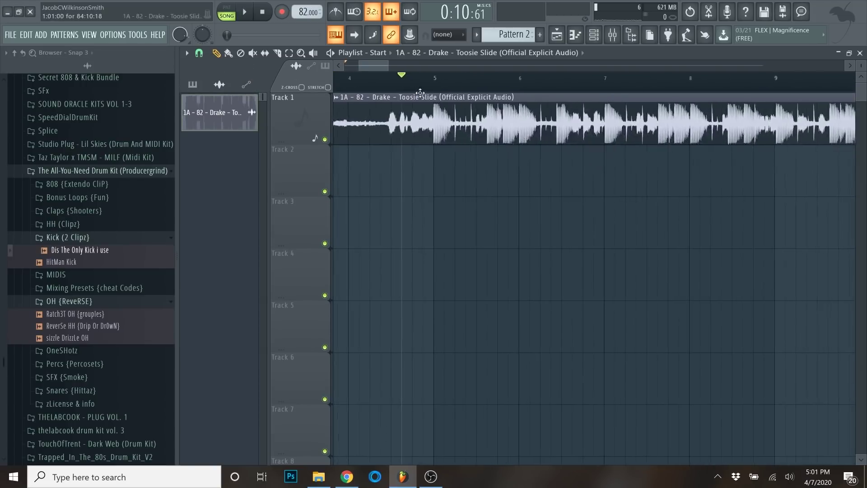
click(433, 89)
key(alt+t)
text(Hook)
key(Return)
Examine the Drake clip's remaining section changes from bar 17 through to the end of the song.
scroll(440, 95, down, 5)
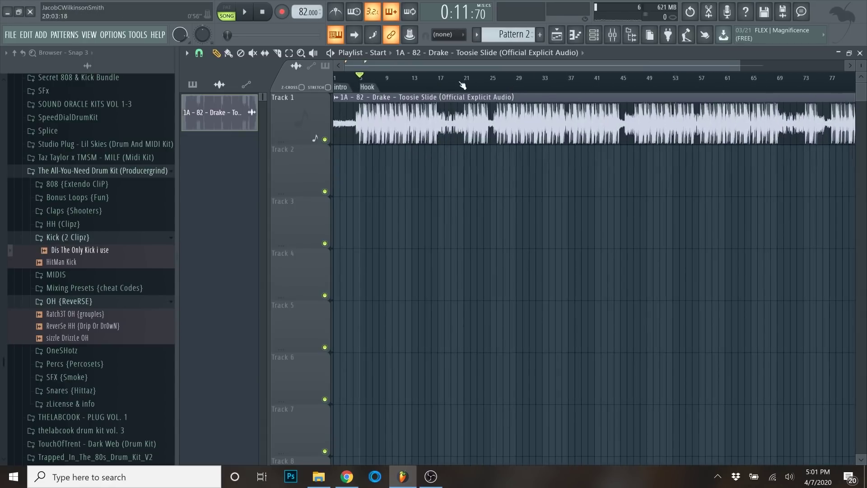
click(431, 79)
scroll(437, 93, up, 5)
click(460, 89)
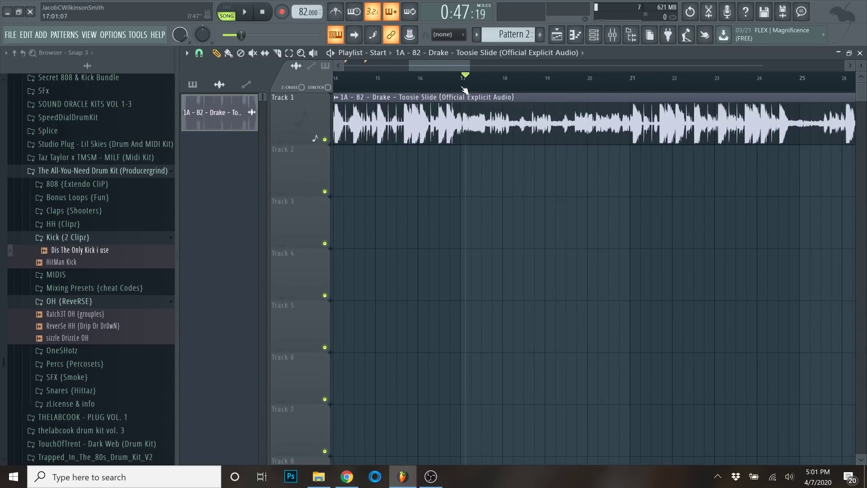
scroll(464, 91, up, 3)
scroll(463, 90, down, 4)
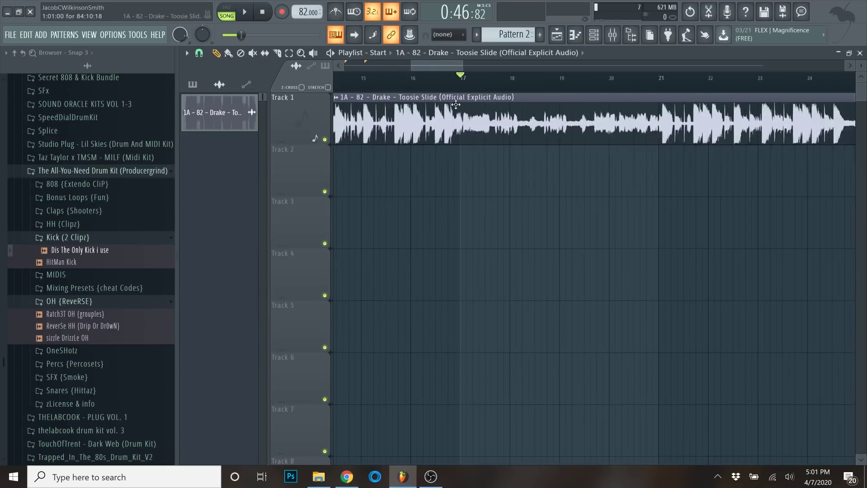
scroll(494, 125, down, 3)
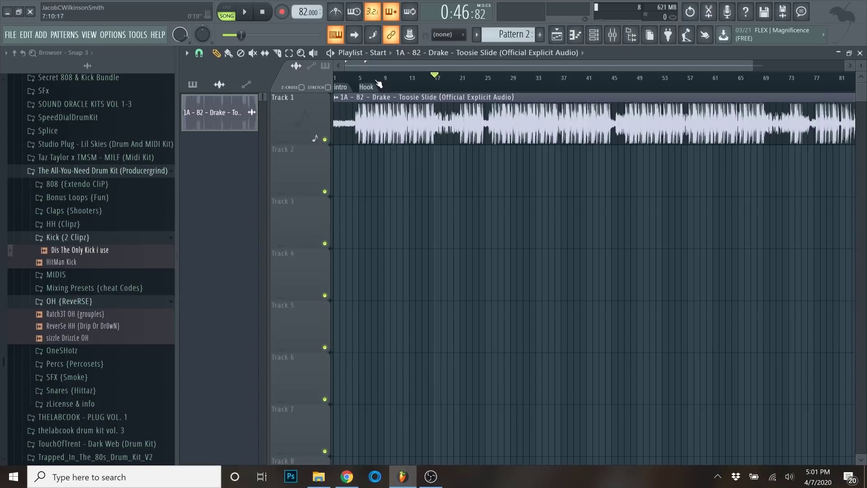
drag(427, 87, 689, 95)
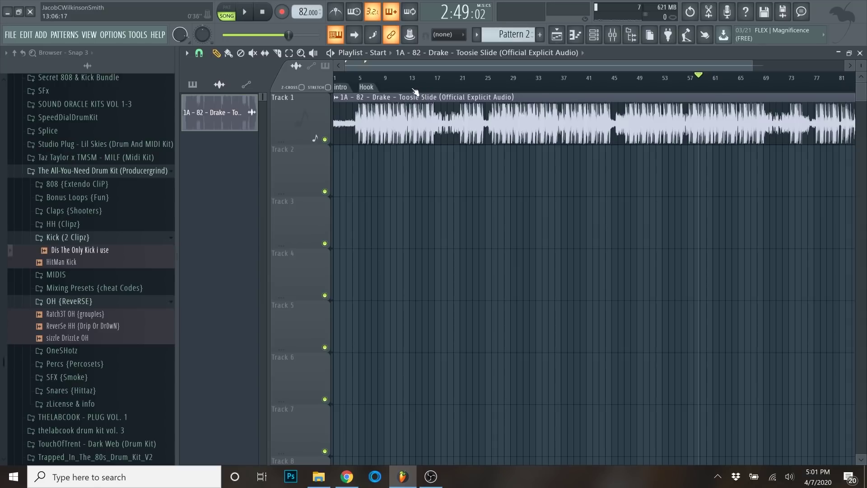
scroll(417, 109, down, 4)
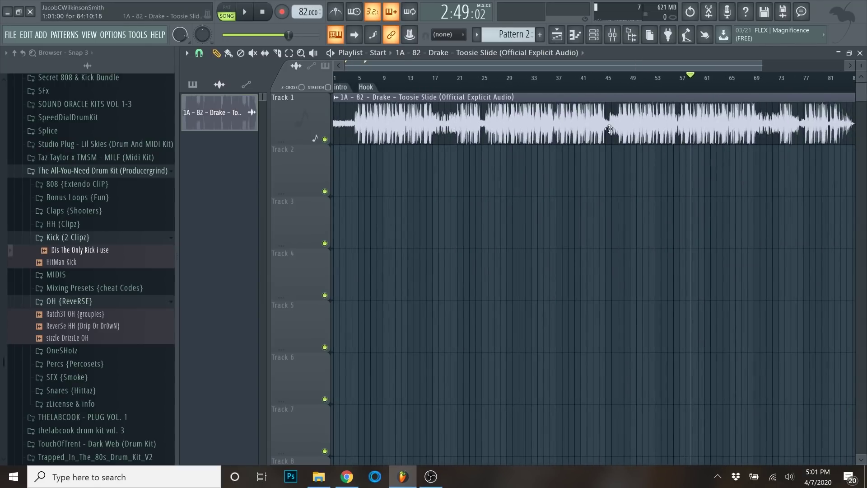
scroll(610, 130, up, 5)
scroll(632, 128, down, 5)
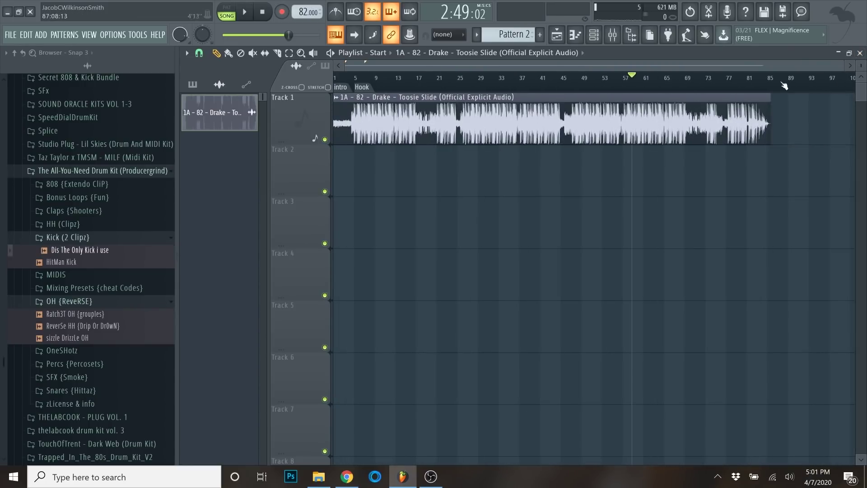
Close the Playlist, open the Drake audio clip's channel settings and bring the Channel rack back in front.
click(860, 53)
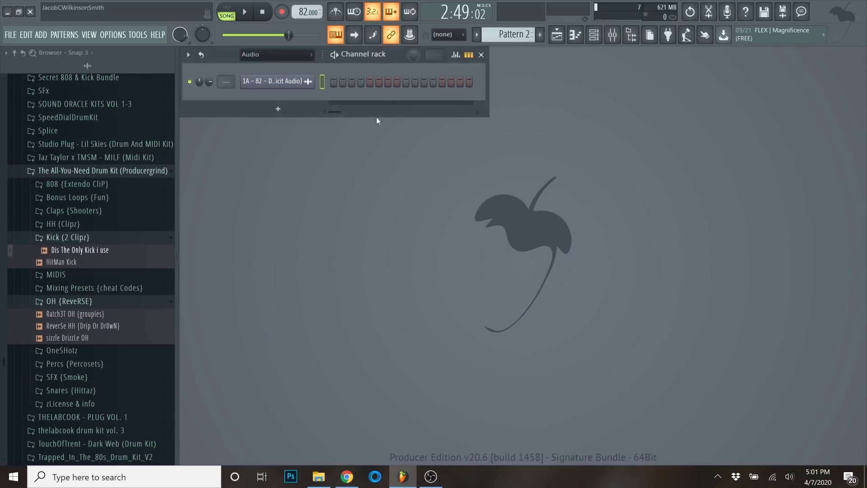
click(271, 55)
click(280, 80)
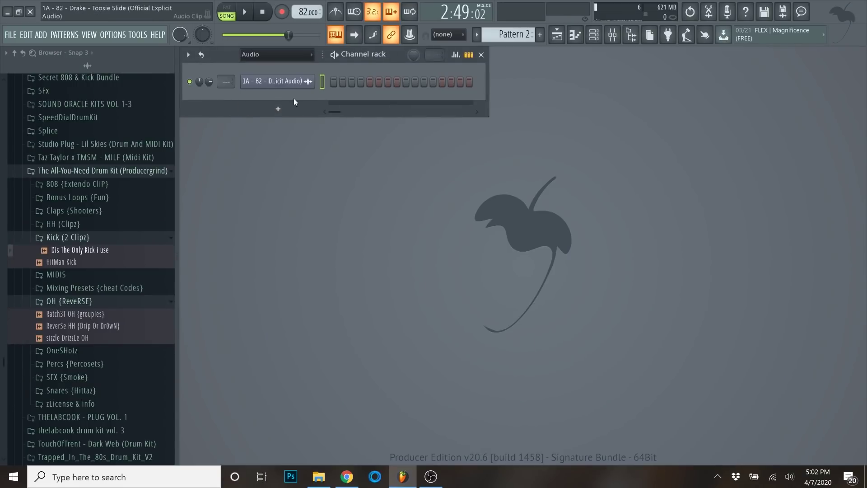
click(285, 82)
click(396, 55)
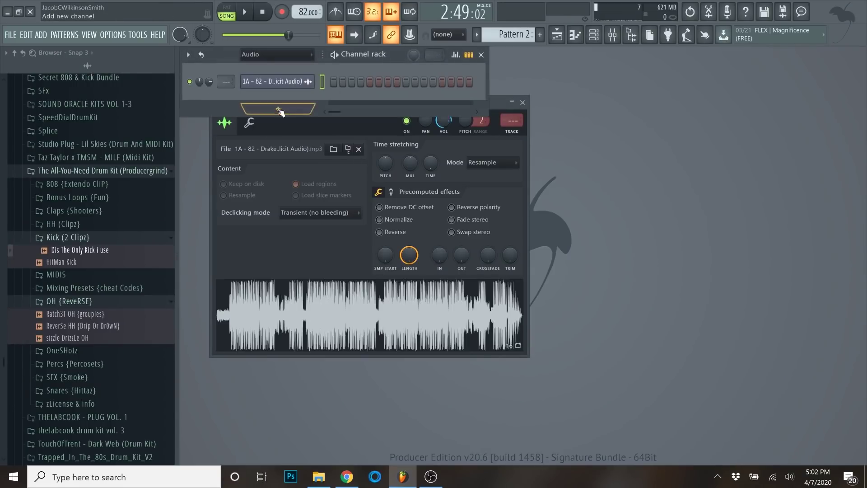
Add another Cthulhu channel, hide its arpeggiator and load the chord preset ADSR OVO CP049 Fm.
click(283, 109)
key(c)
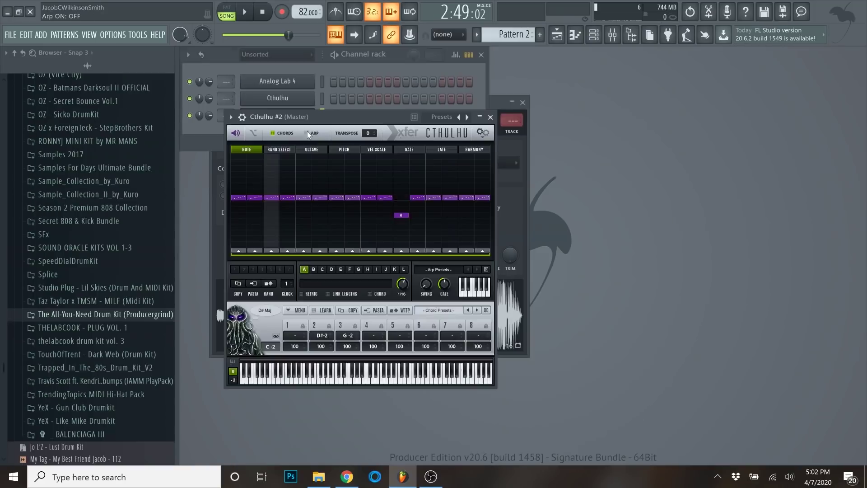
click(307, 132)
click(448, 150)
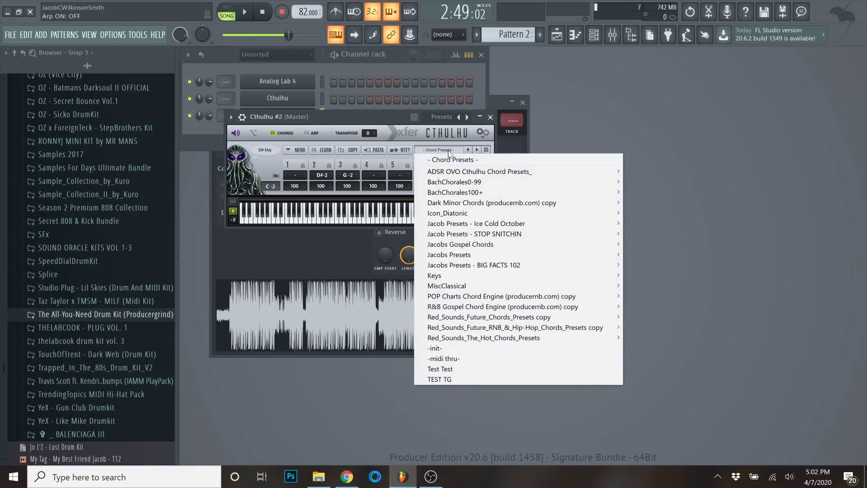
mouse_move(452, 171)
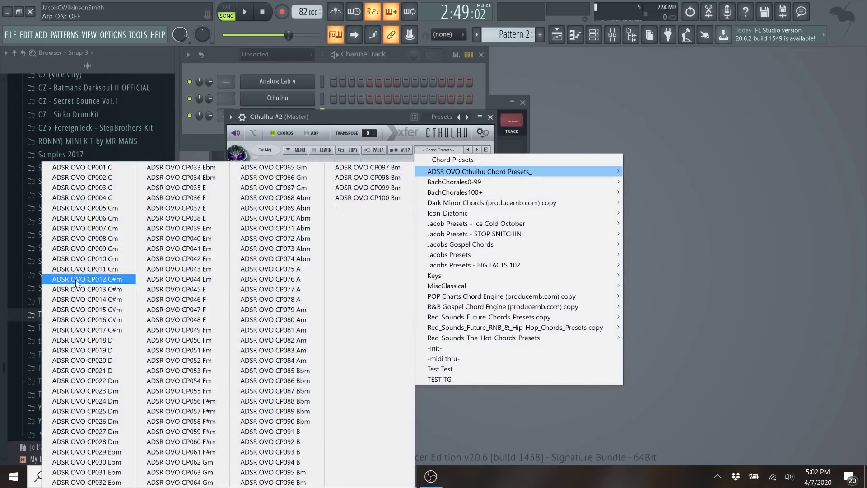
click(194, 333)
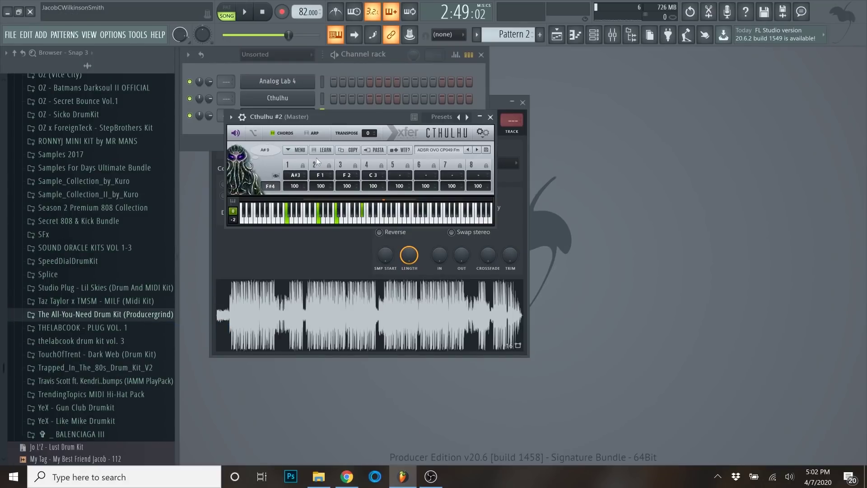
Find the JB MIDI Care Package kit in the browser and look through the WAV files in its MELODIES folder.
scroll(98, 308, up, 6)
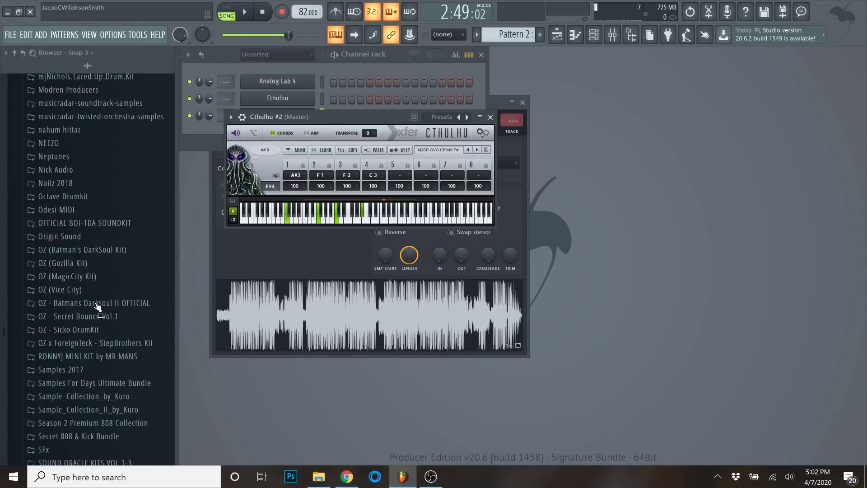
scroll(97, 307, down, 10)
scroll(86, 299, up, 15)
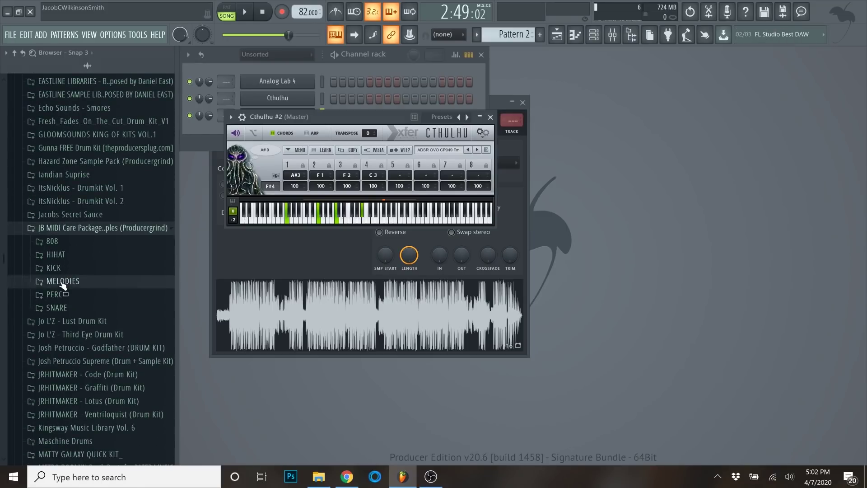
click(67, 281)
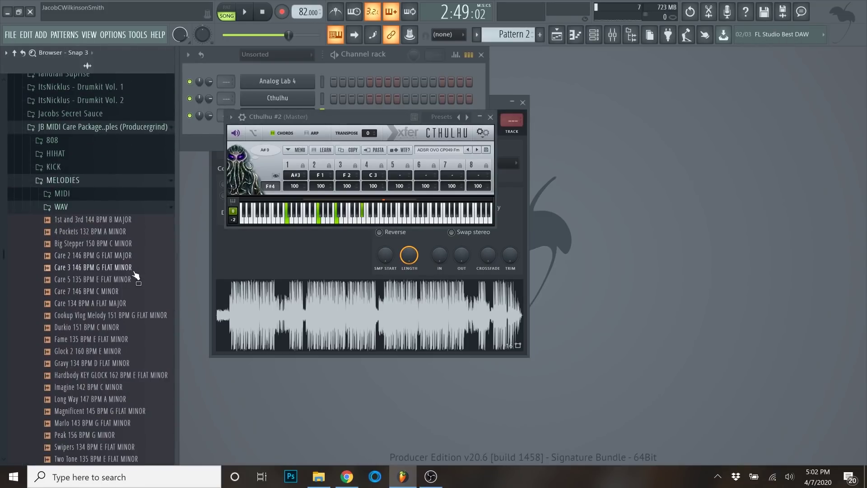
scroll(68, 282, down, 3)
scroll(93, 299, up, 3)
scroll(92, 299, down, 3)
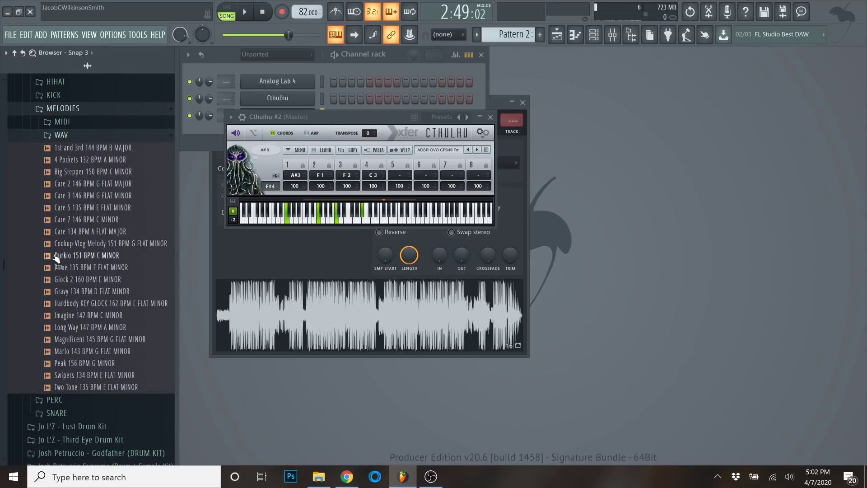
Move the Cthulhu #2 window clear of the Channel rack and review the keys in the WAV melody names.
drag(57, 257, 567, 102)
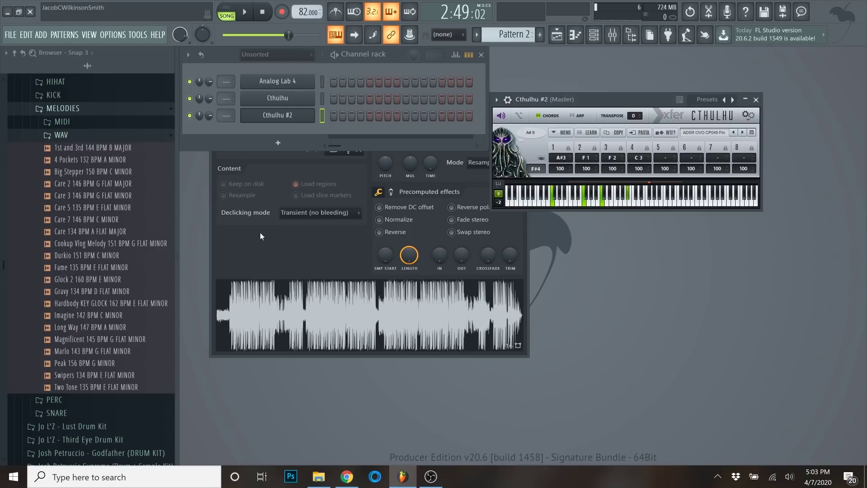
scroll(145, 275, down, 3)
scroll(144, 277, up, 5)
scroll(142, 277, down, 3)
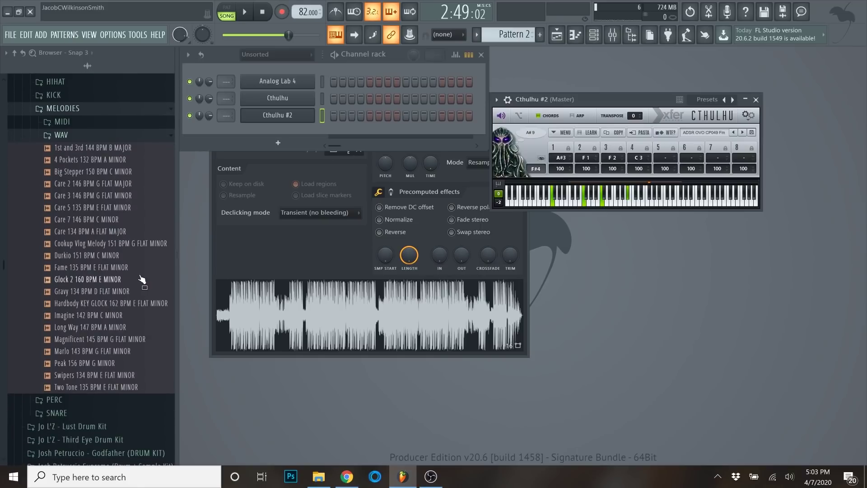